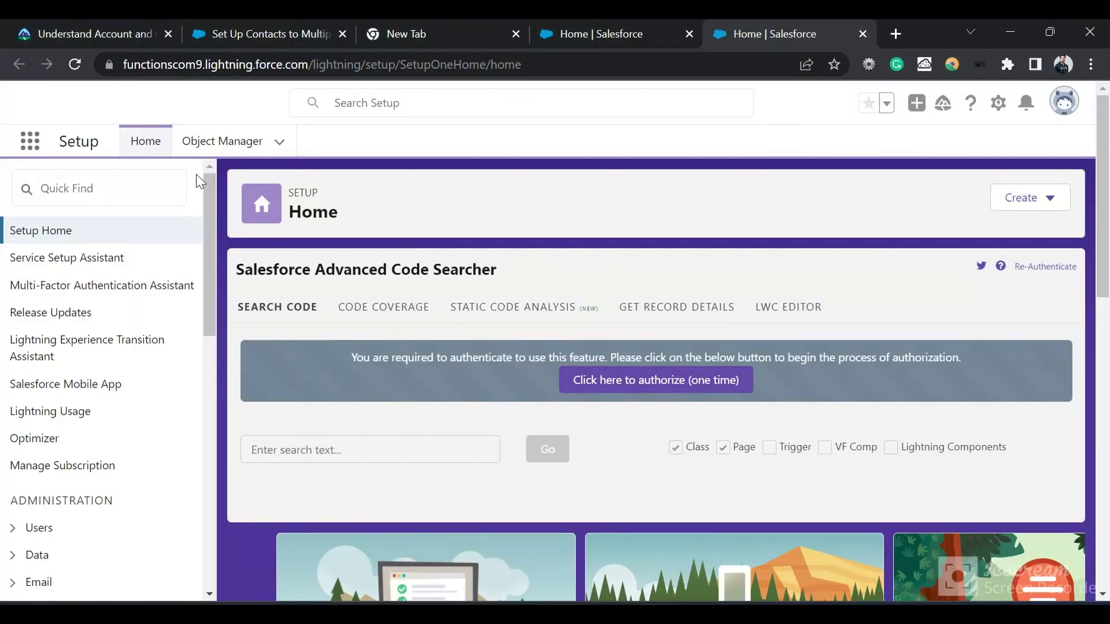
# Enable 'Allow users to relate a contact to multiple accounts' in Account Settings and save.
pyautogui.click(151, 188)
pyautogui.write('account')
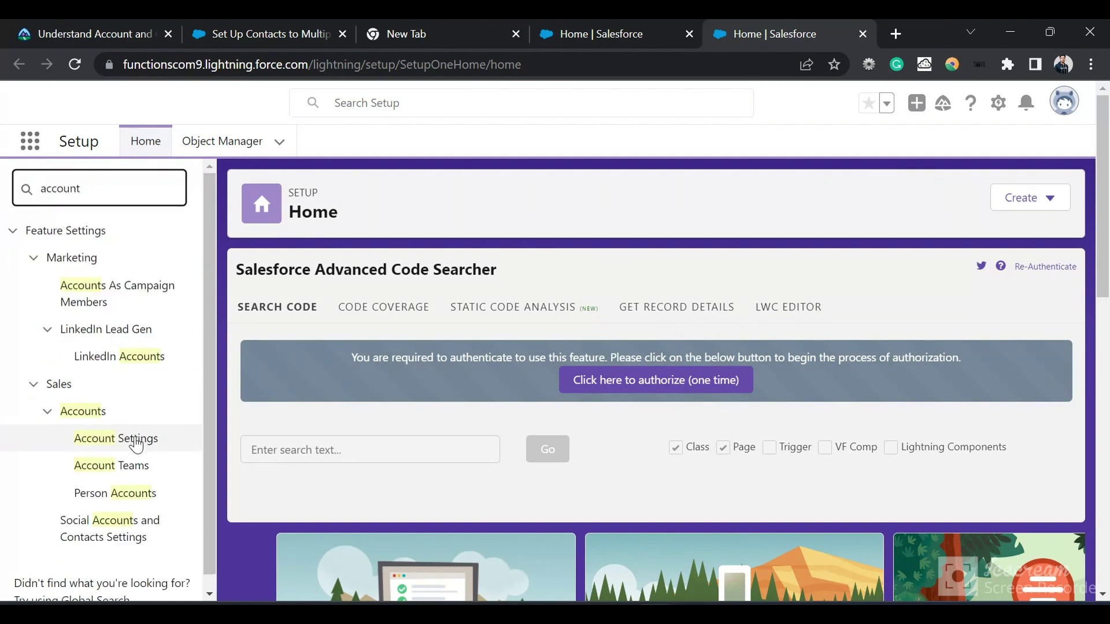
pyautogui.click(136, 442)
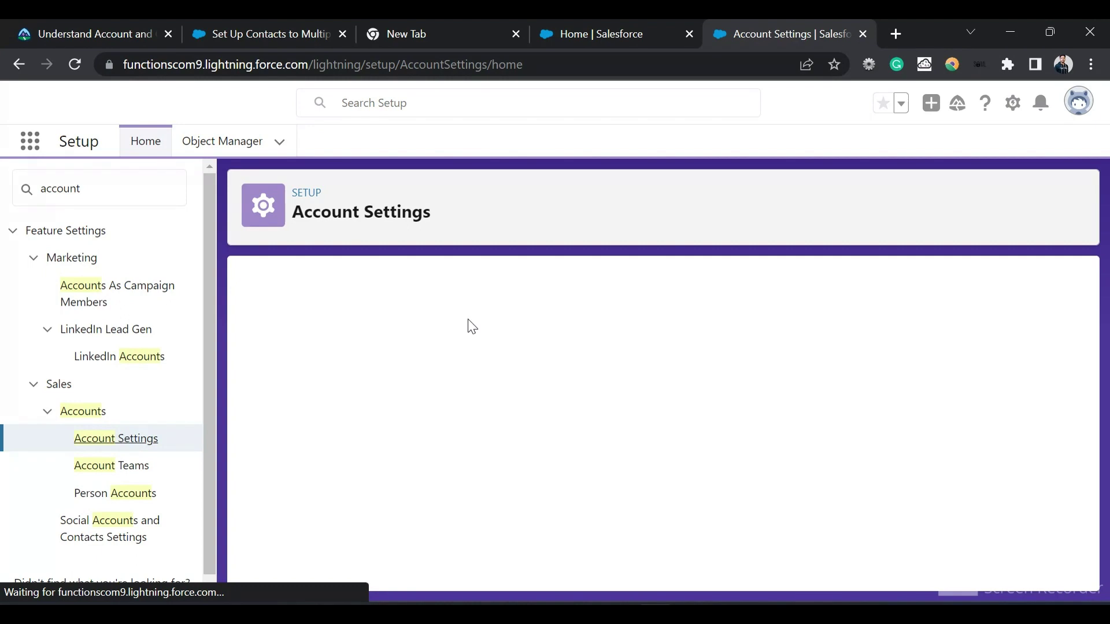
pyautogui.scroll(-1, 472, 327)
pyautogui.scroll(1, 472, 327)
pyautogui.scroll(-3, 472, 327)
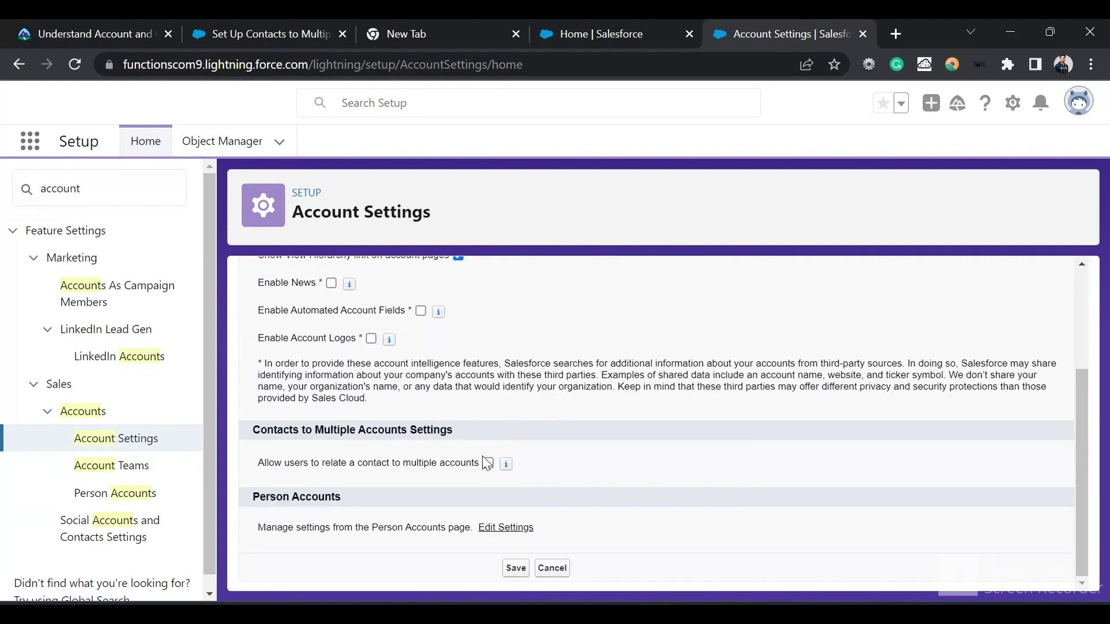
pyautogui.click(487, 463)
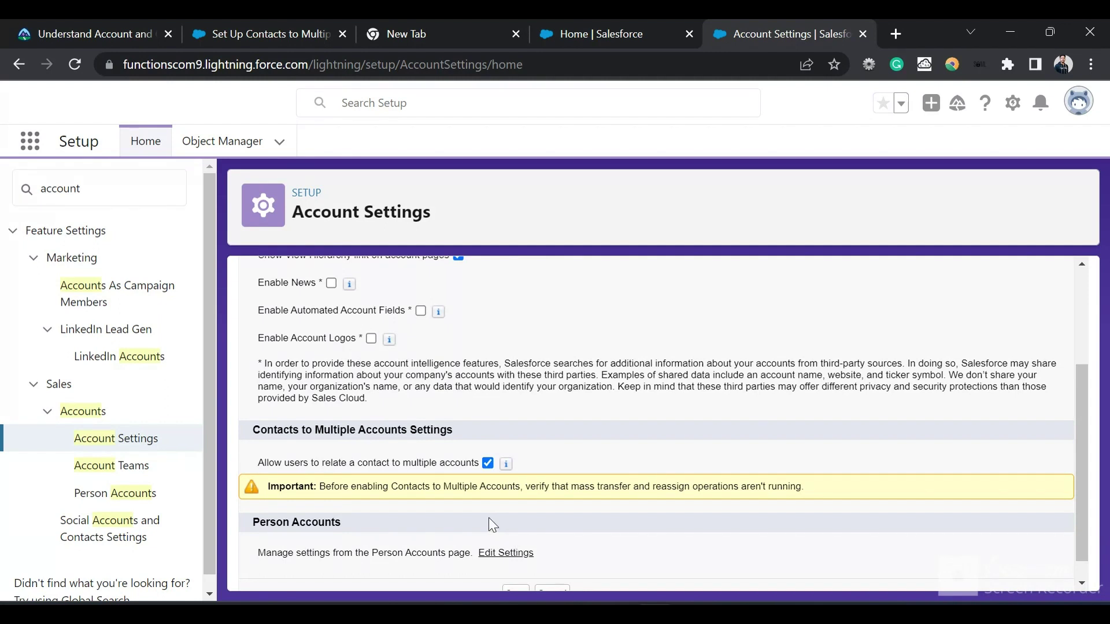
pyautogui.scroll(-1, 489, 519)
pyautogui.click(513, 572)
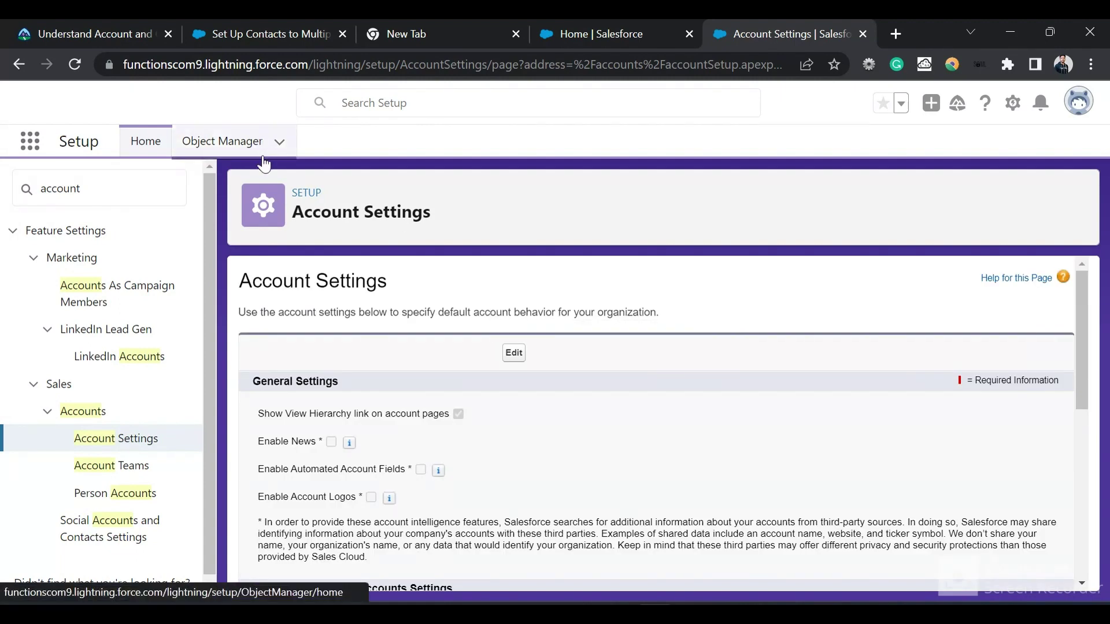
# Add the Related Contacts list to the Account Layout and save, overwriting user customizations.
pyautogui.click(251, 160)
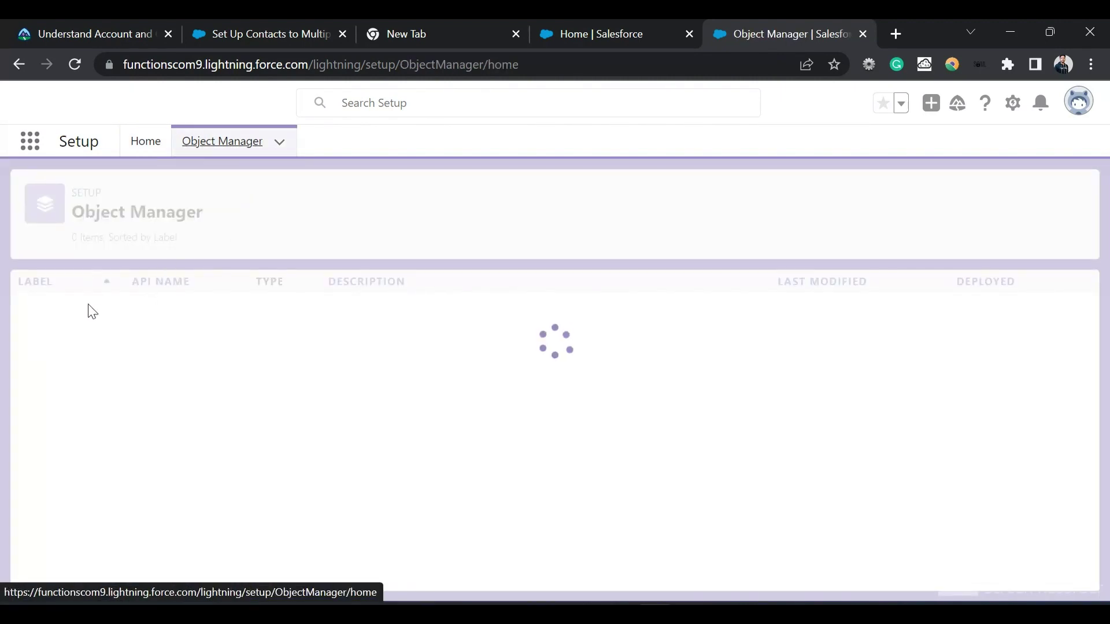
pyautogui.click(38, 308)
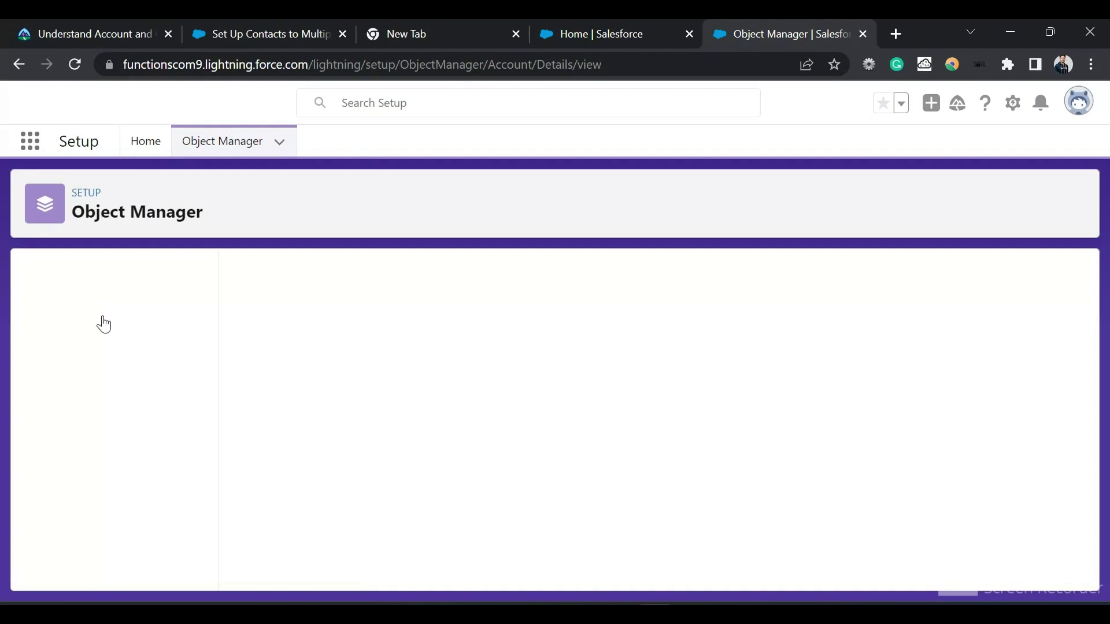
pyautogui.scroll(-1, 104, 324)
pyautogui.click(94, 317)
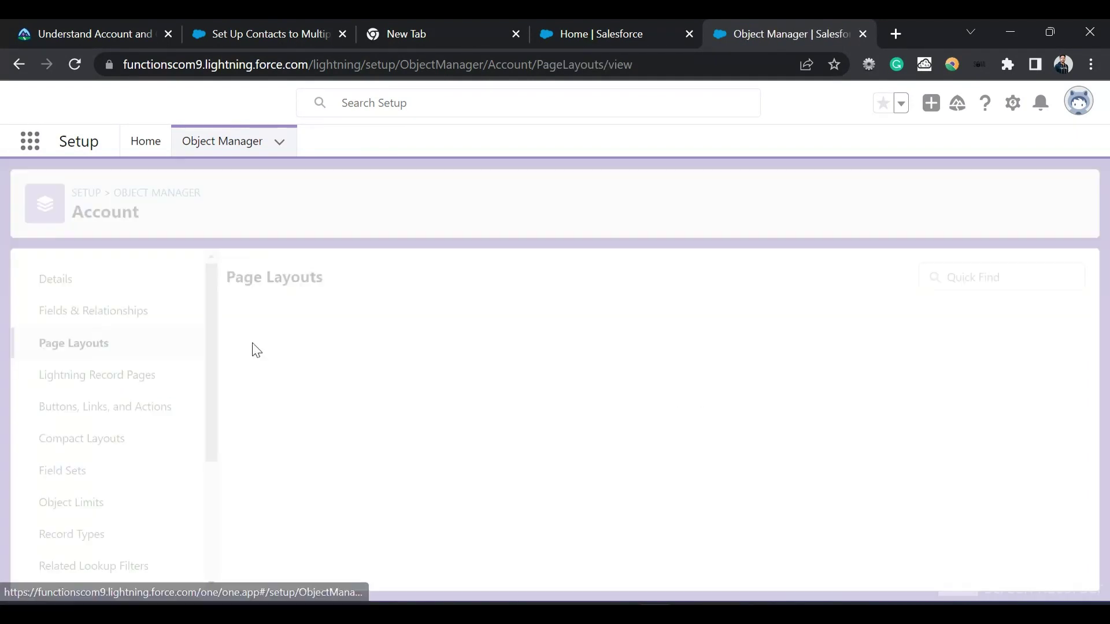
pyautogui.click(282, 355)
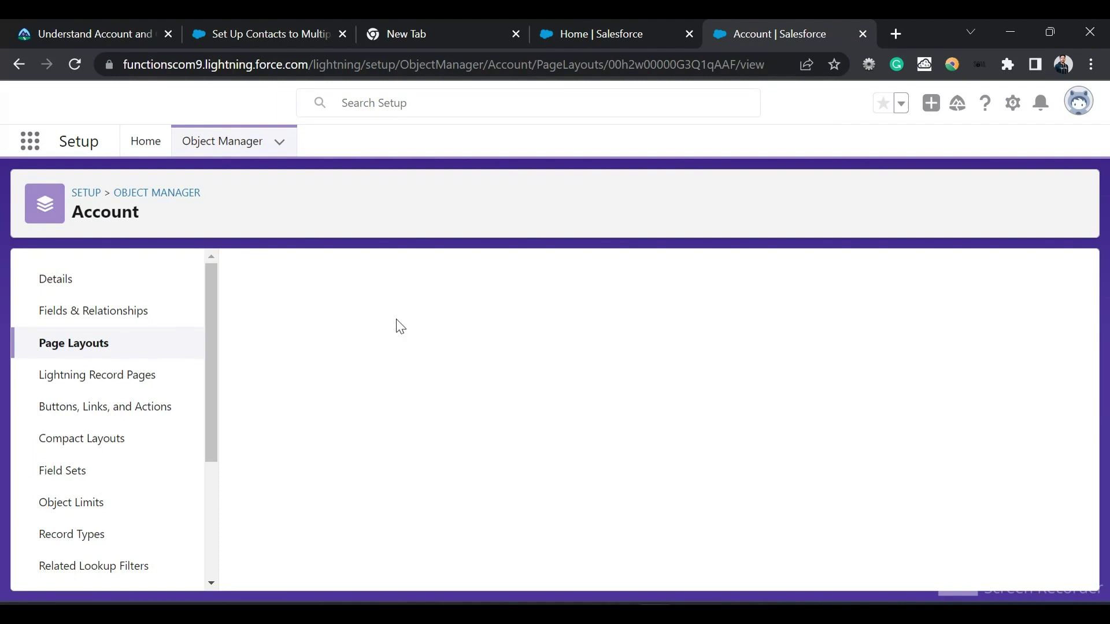
pyautogui.scroll(-1, 310, 387)
pyautogui.click(312, 379)
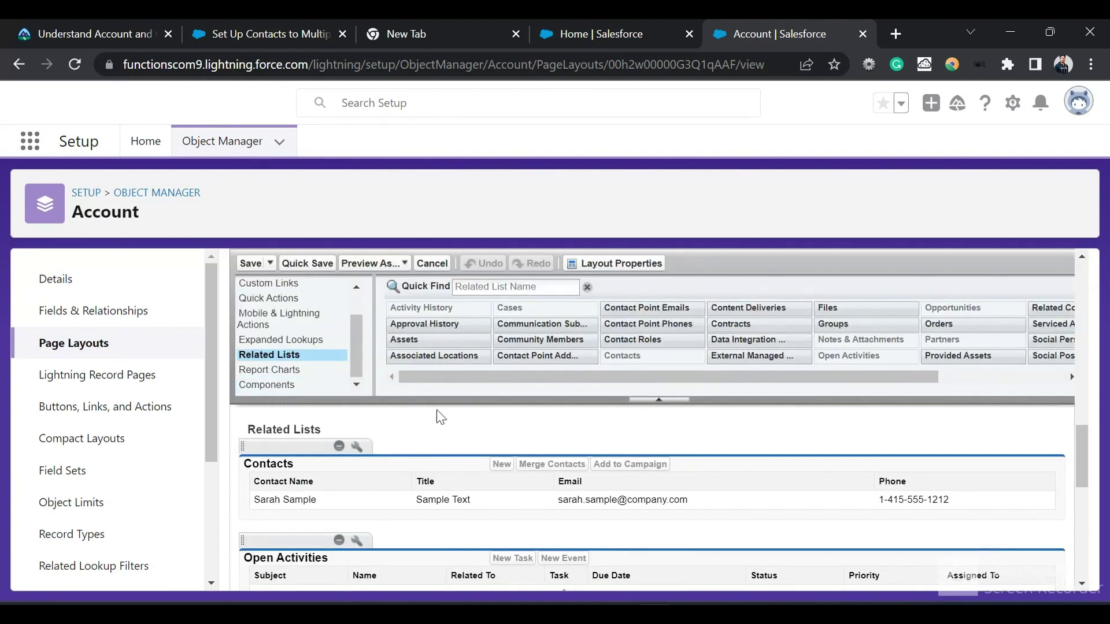
pyautogui.hscroll(3, 578, 339)
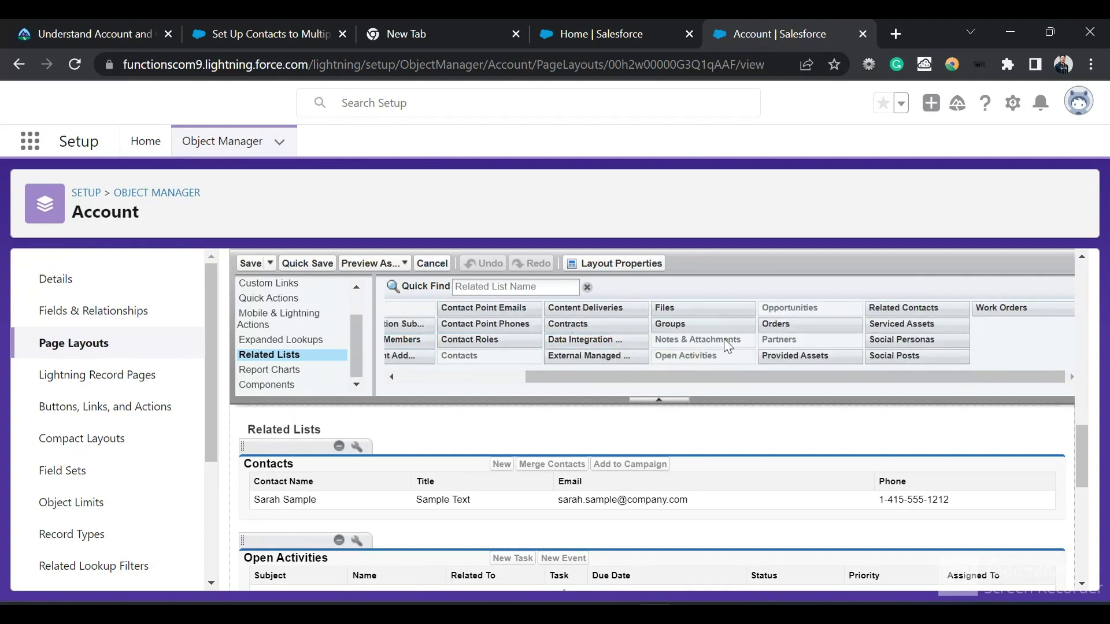
pyautogui.moveTo(920, 308); pyautogui.dragTo(674, 465)
pyautogui.click(252, 265)
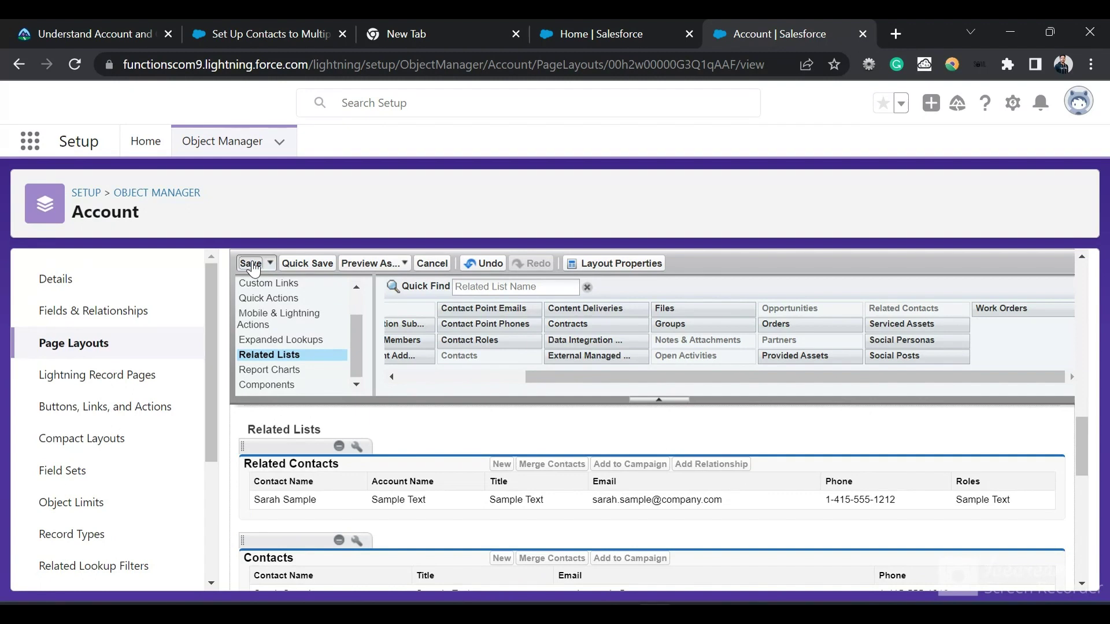
pyautogui.click(580, 482)
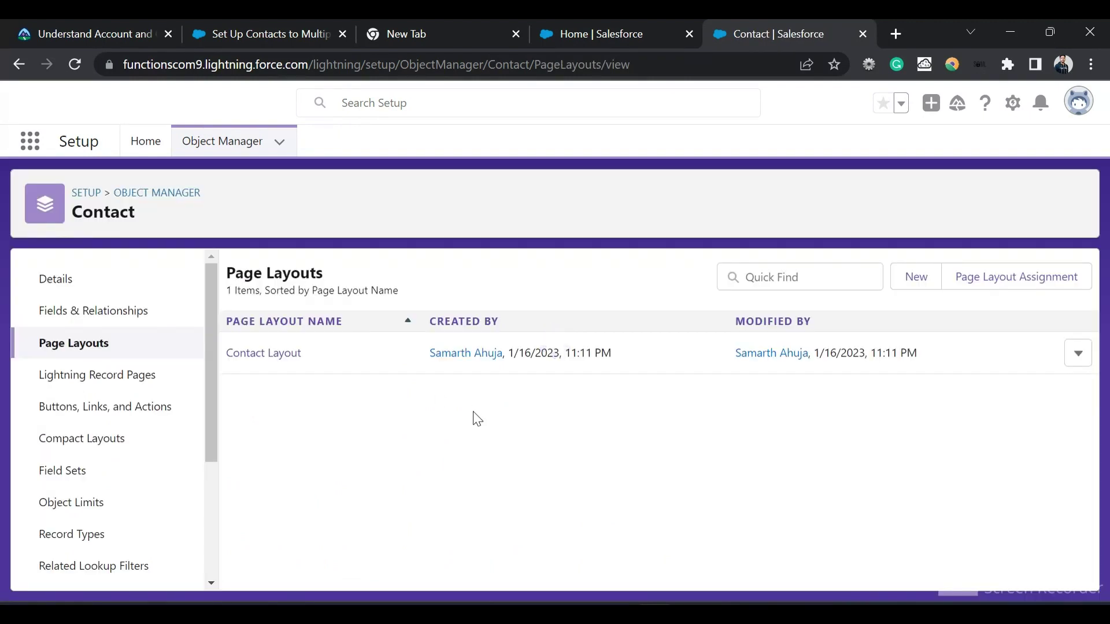
# Add the Related Accounts list to the Contact Layout and save, applying it over personal customizations.
pyautogui.click(284, 354)
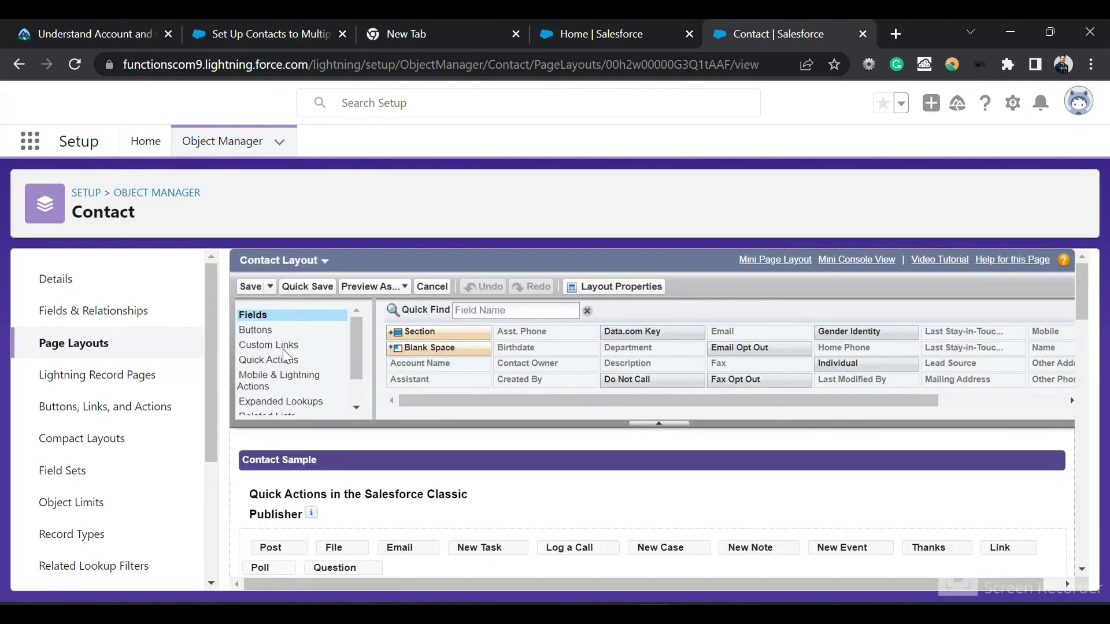
pyautogui.scroll(-2, 283, 352)
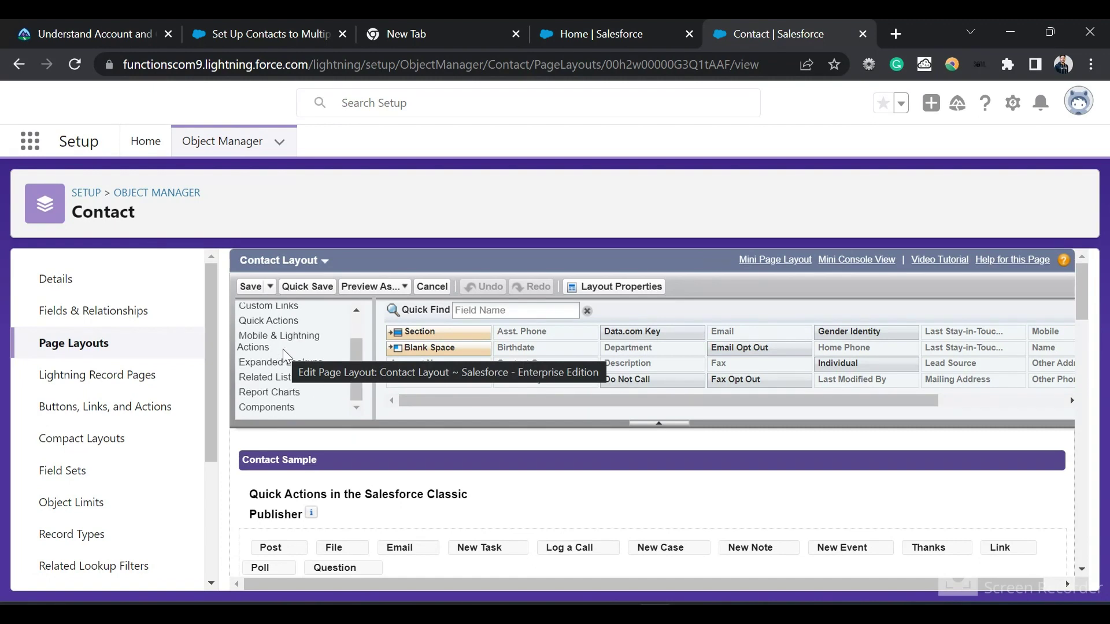
pyautogui.click(300, 380)
pyautogui.moveTo(764, 306); pyautogui.dragTo(636, 457)
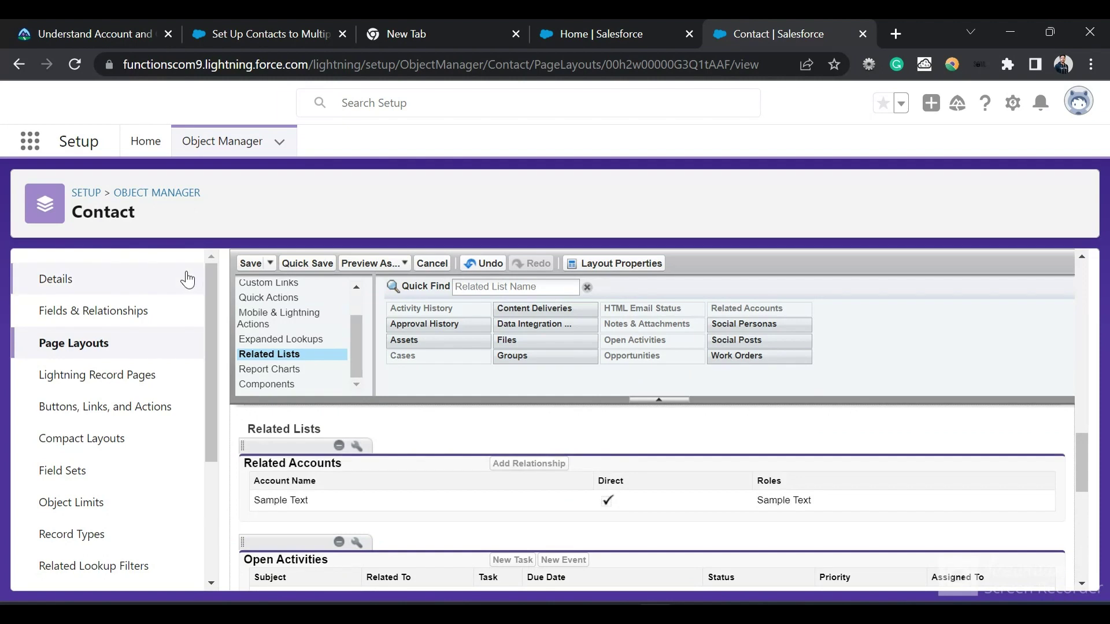
pyautogui.click(251, 264)
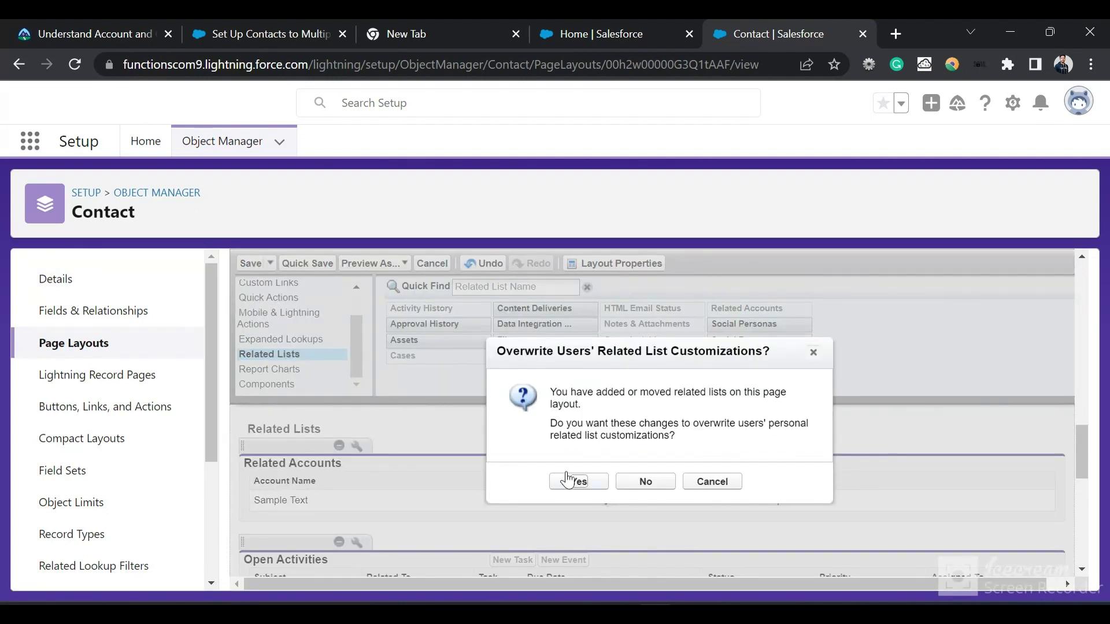
pyautogui.click(578, 483)
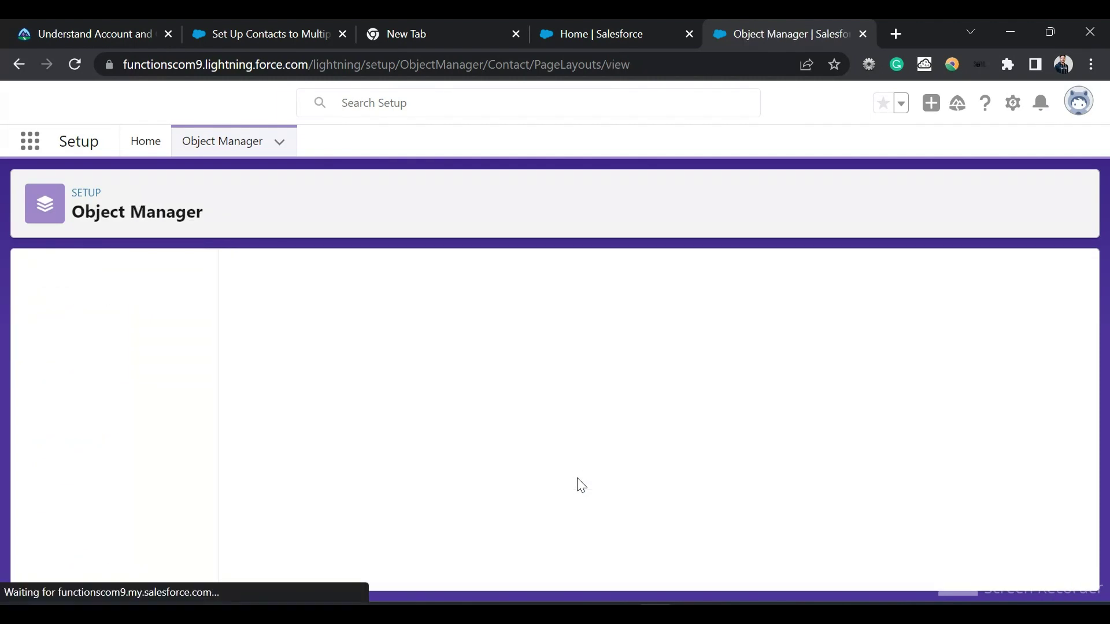
# Create a new account named 'Test ACR Account' from the Accounts app.
pyautogui.click(34, 150)
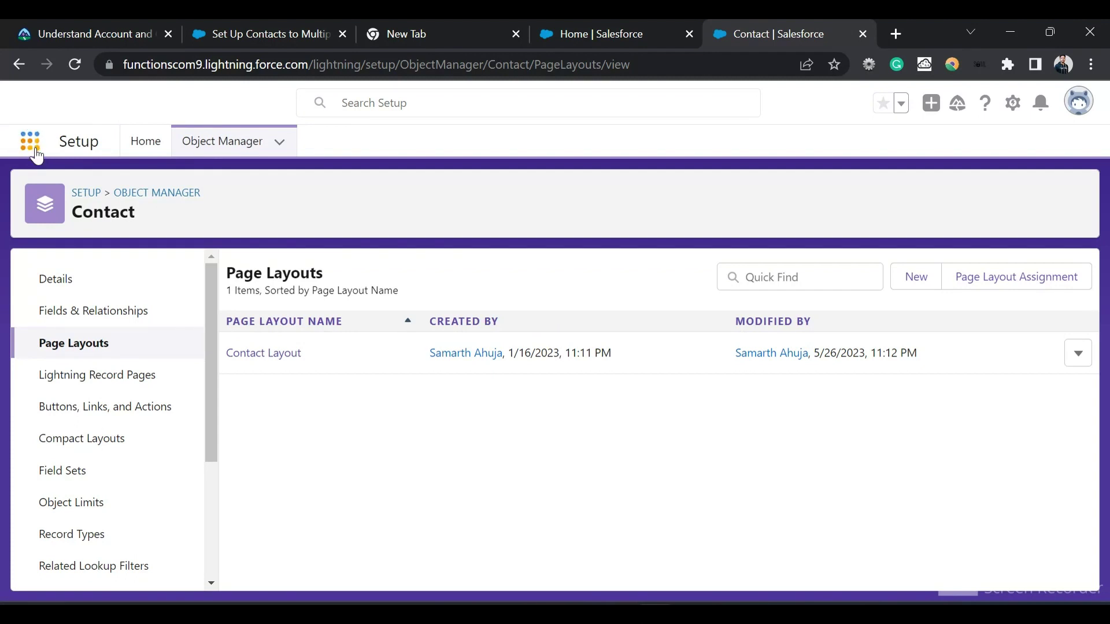
pyautogui.write('Account')
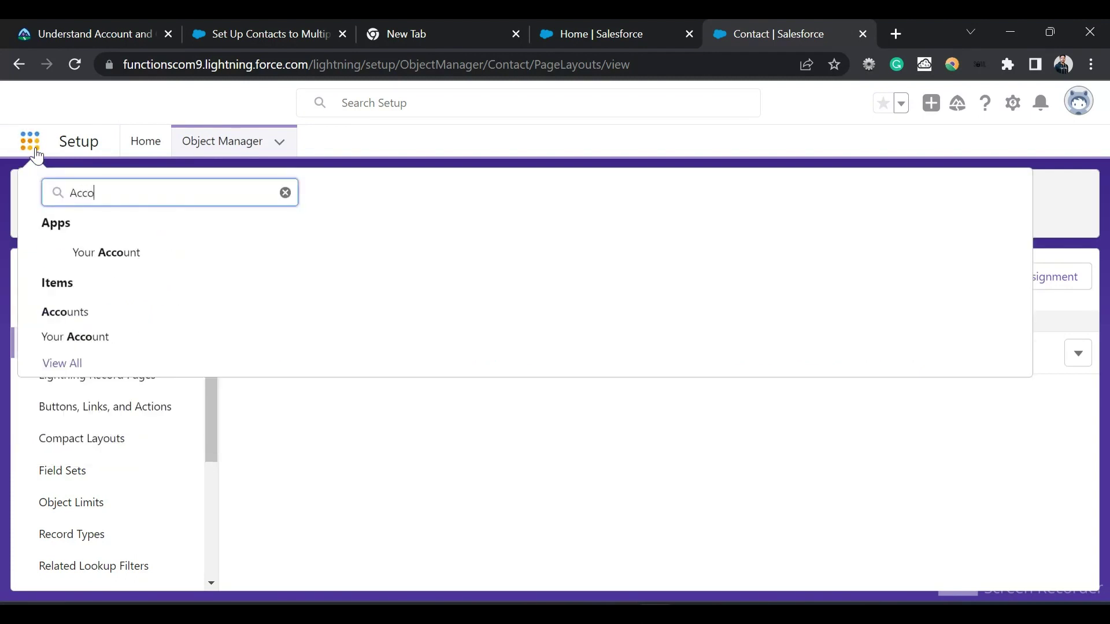
pyautogui.click(358, 301)
pyautogui.write('Te')
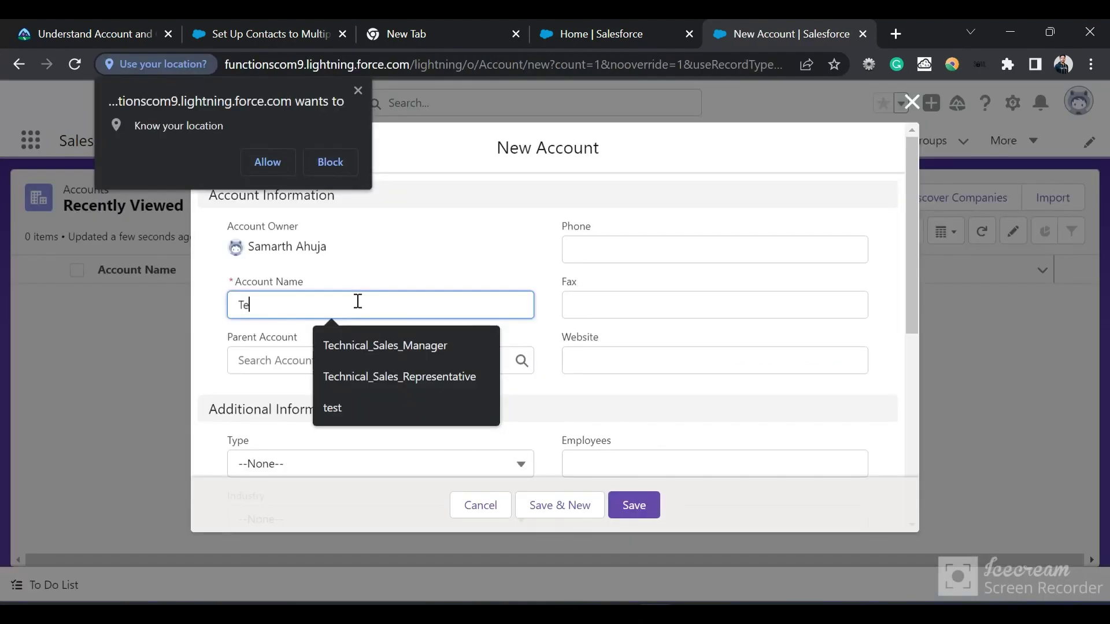
pyautogui.write('st ACR Accoun')
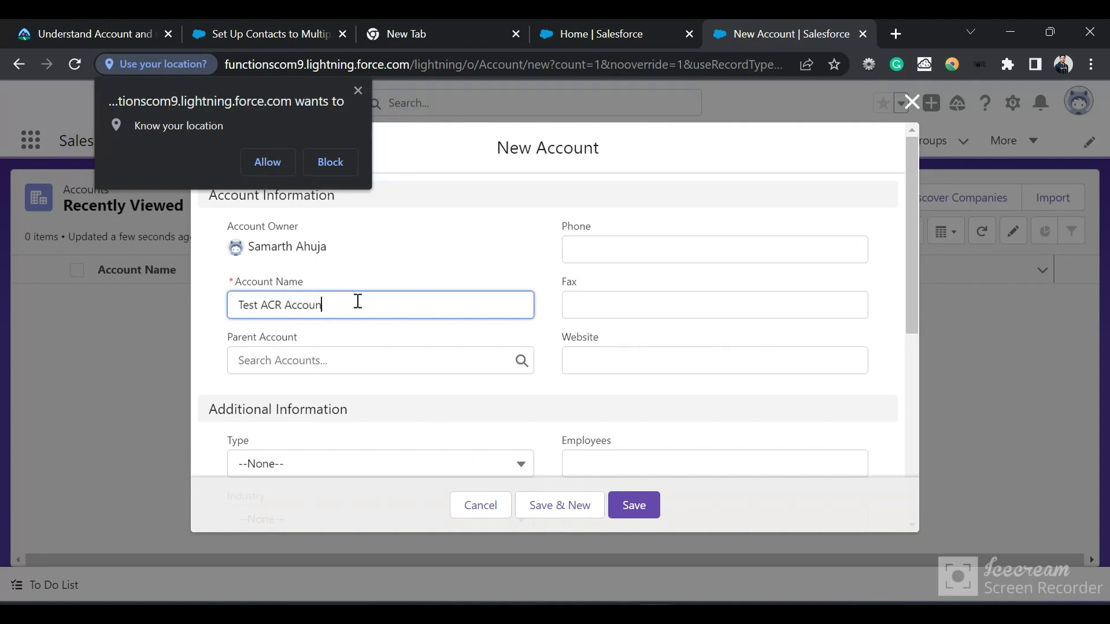
pyautogui.scroll(-10, 358, 301)
pyautogui.scroll(10, 358, 301)
pyautogui.click(650, 505)
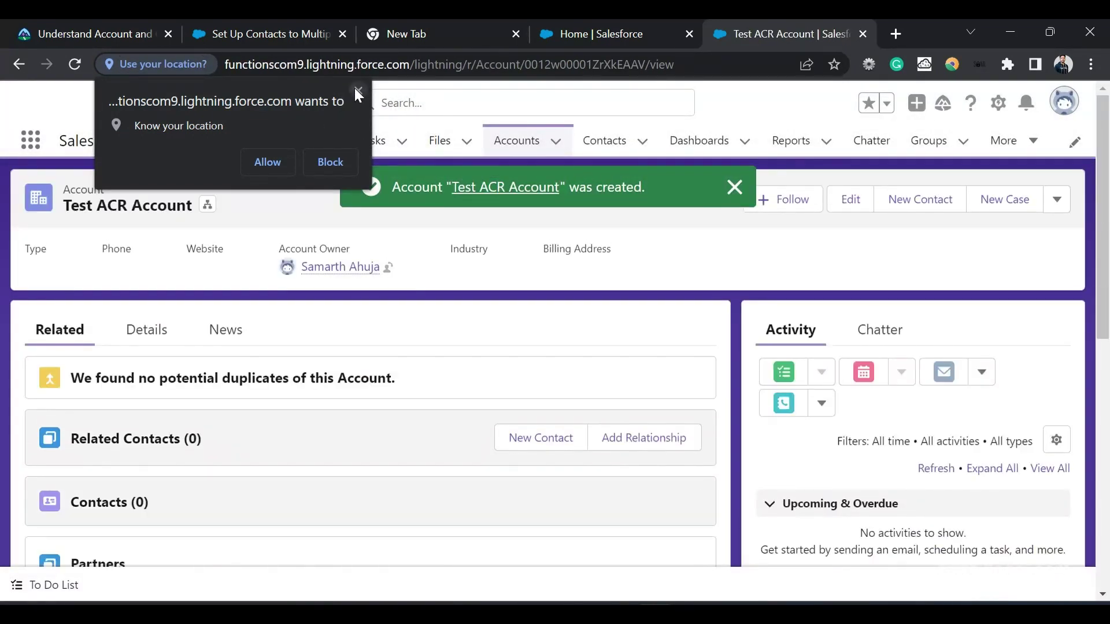
pyautogui.click(357, 91)
# Add a new contact under the account with First Name 'Test' and Last Name 'ACR'.
pyautogui.scroll(-2, 372, 354)
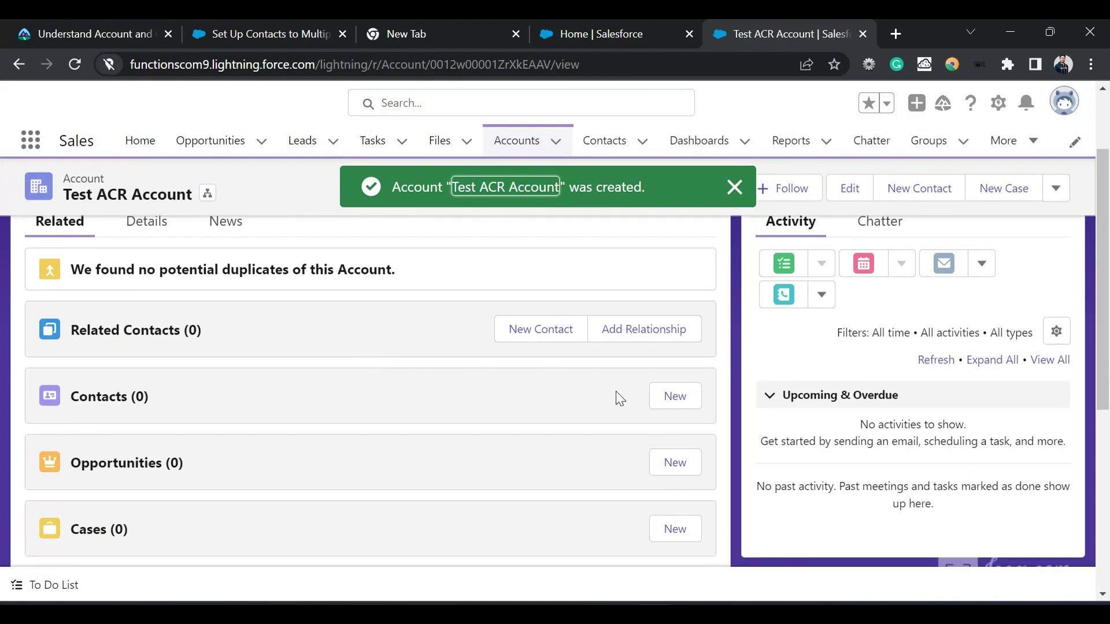
pyautogui.click(660, 398)
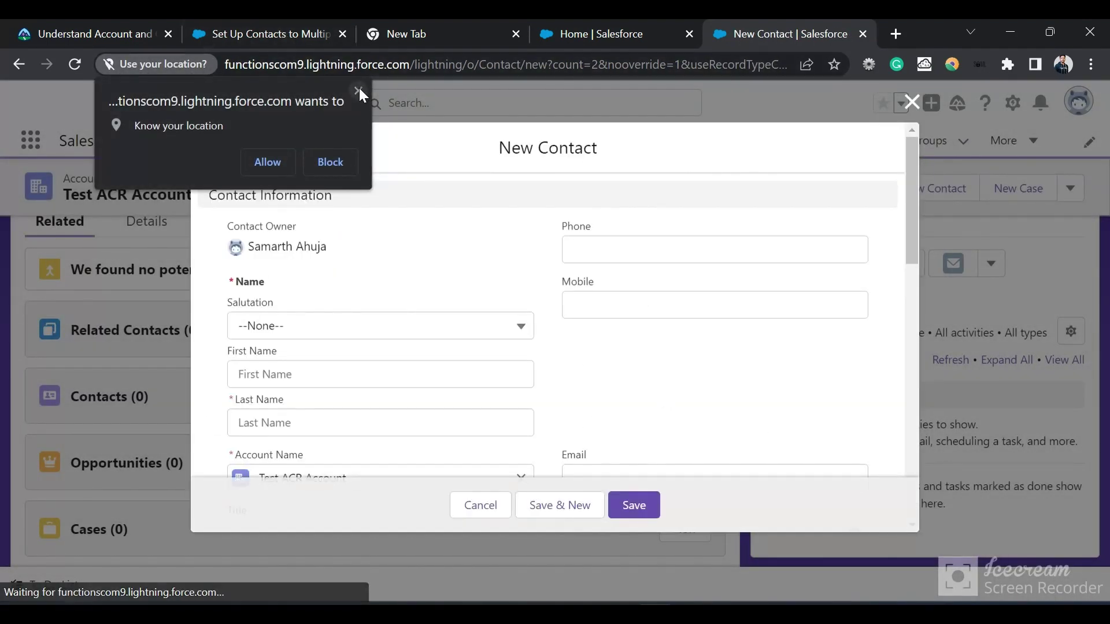
pyautogui.click(359, 90)
pyautogui.scroll(-2, 367, 332)
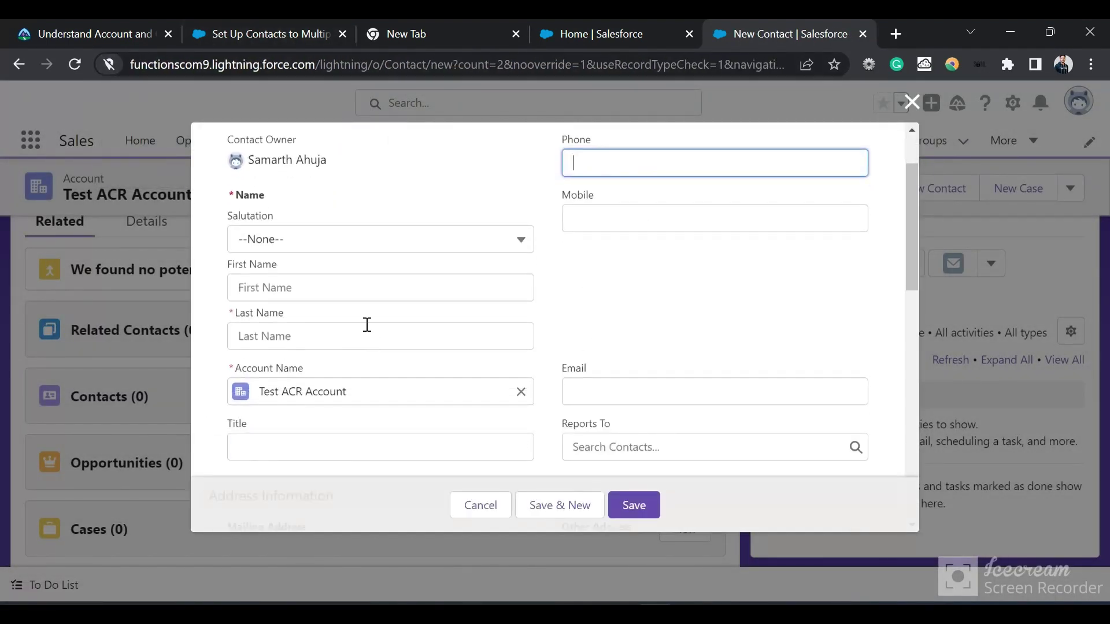
pyautogui.click(318, 288)
pyautogui.write('Test')
pyautogui.press('Tab')
pyautogui.write('ACR')
pyautogui.scroll(-3, 318, 288)
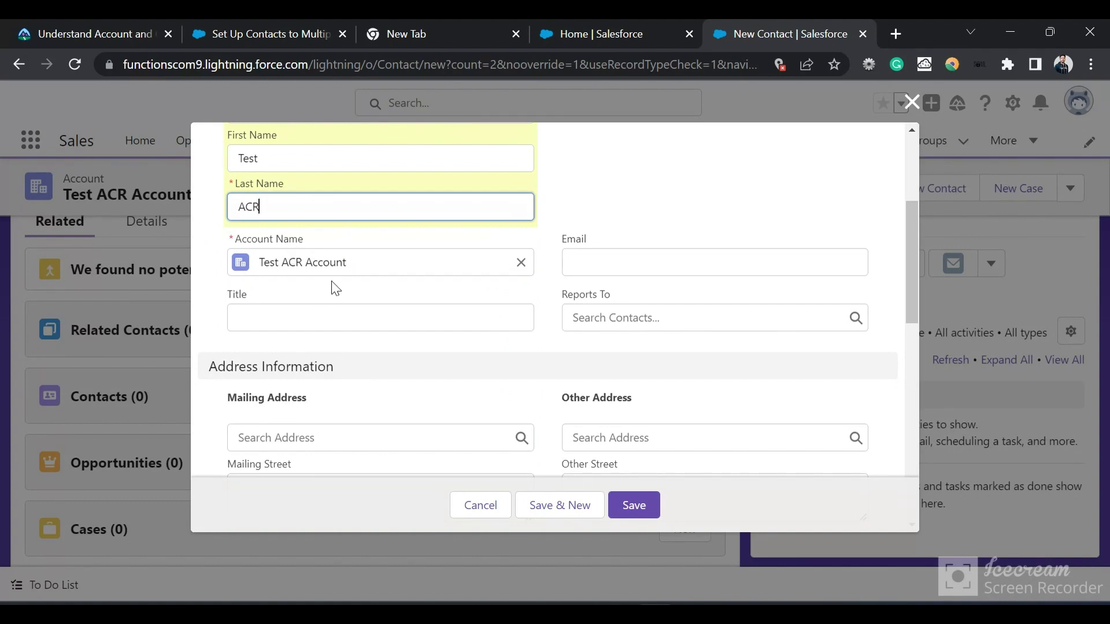
pyautogui.scroll(-7, 336, 287)
pyautogui.scroll(10, 336, 287)
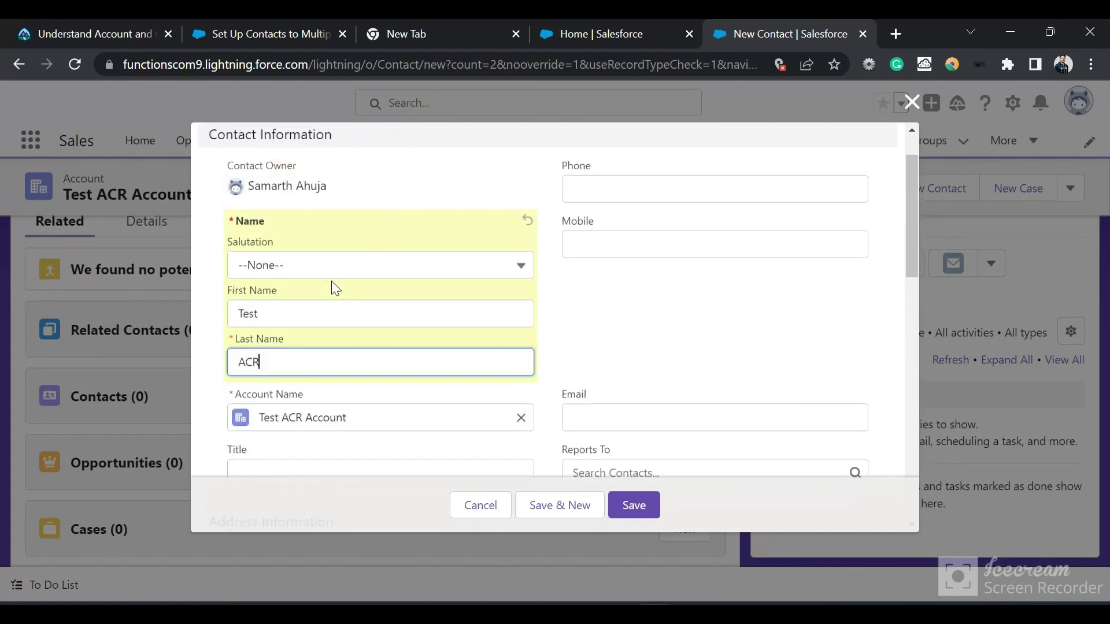
pyautogui.scroll(-5, 336, 288)
pyautogui.scroll(7, 333, 287)
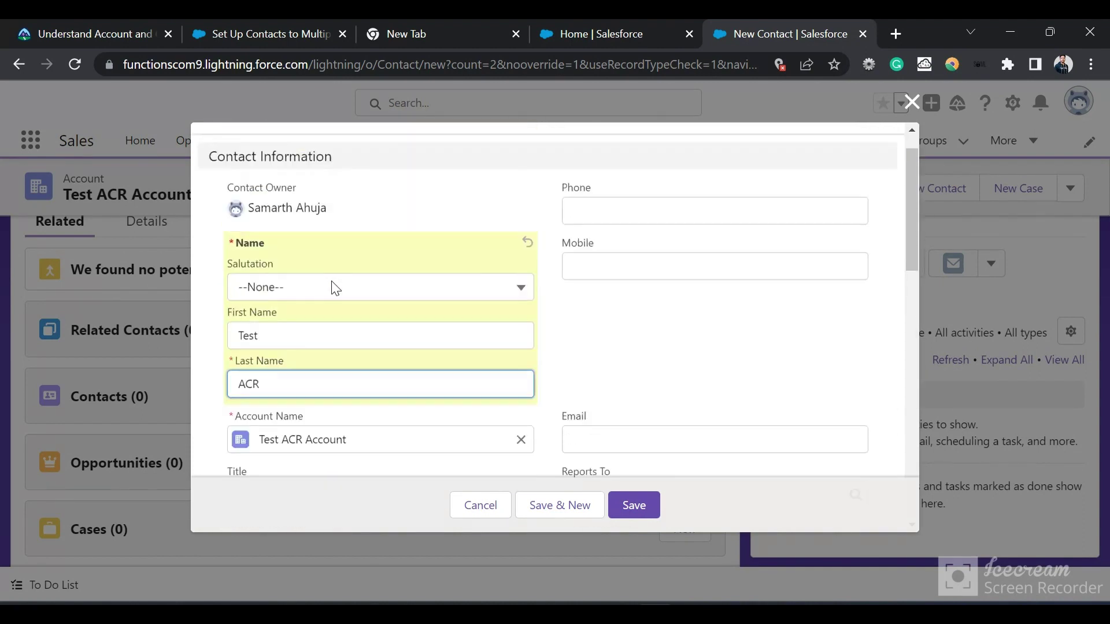
pyautogui.scroll(-10, 510, 341)
pyautogui.click(636, 515)
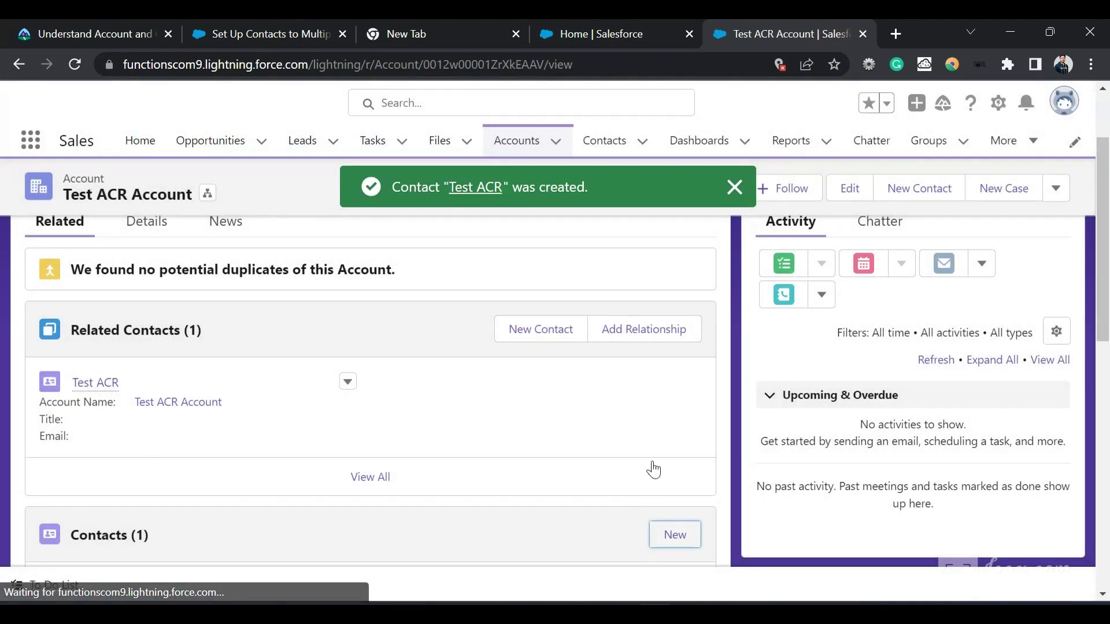
pyautogui.scroll(-1, 283, 380)
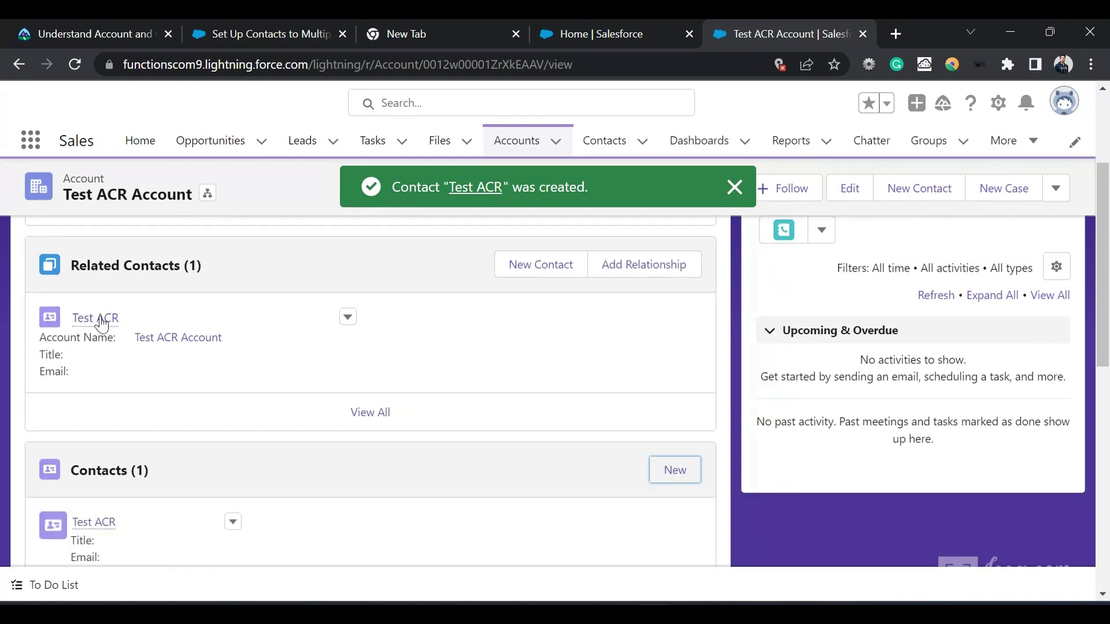
pyautogui.scroll(1, 249, 288)
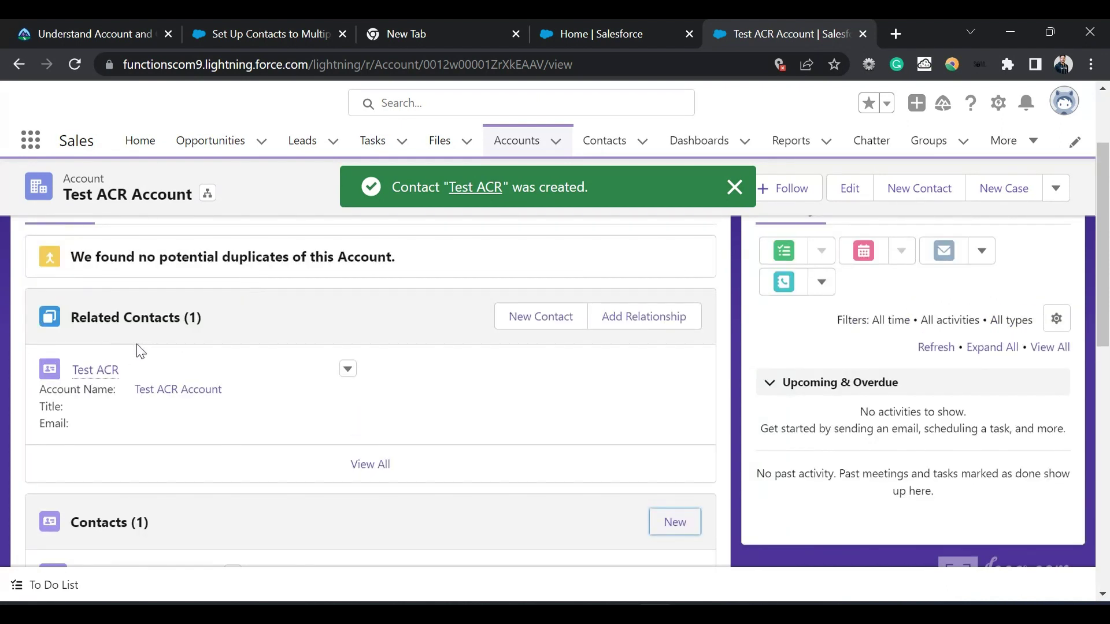
pyautogui.moveTo(65, 356)
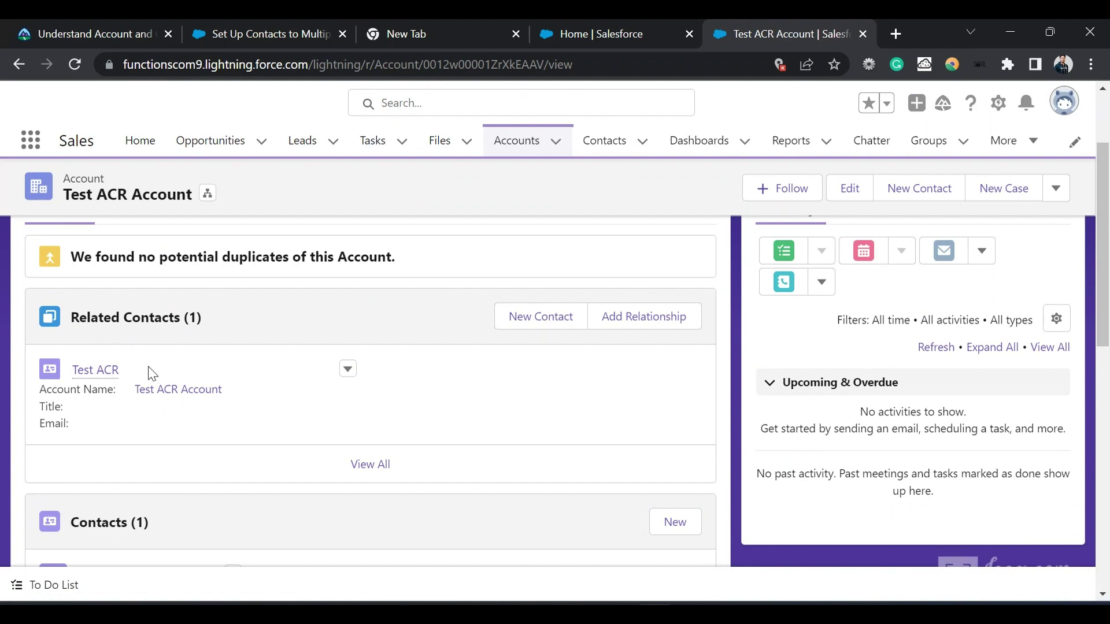
pyautogui.scroll(-2, 169, 359)
pyautogui.scroll(3, 98, 422)
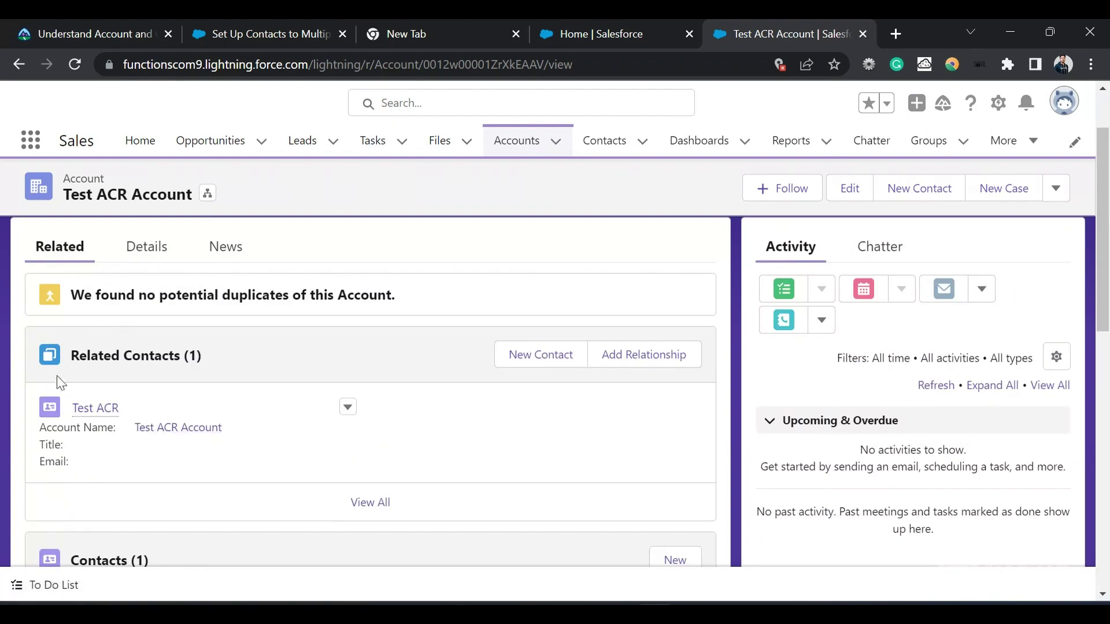
pyautogui.scroll(2, 146, 452)
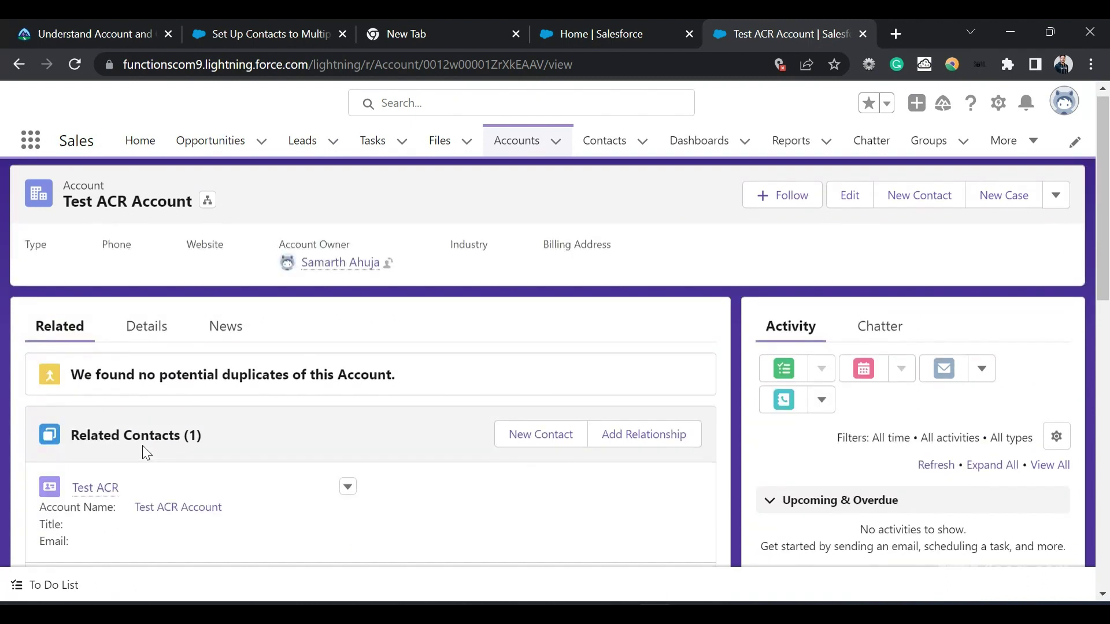
pyautogui.scroll(-2, 156, 477)
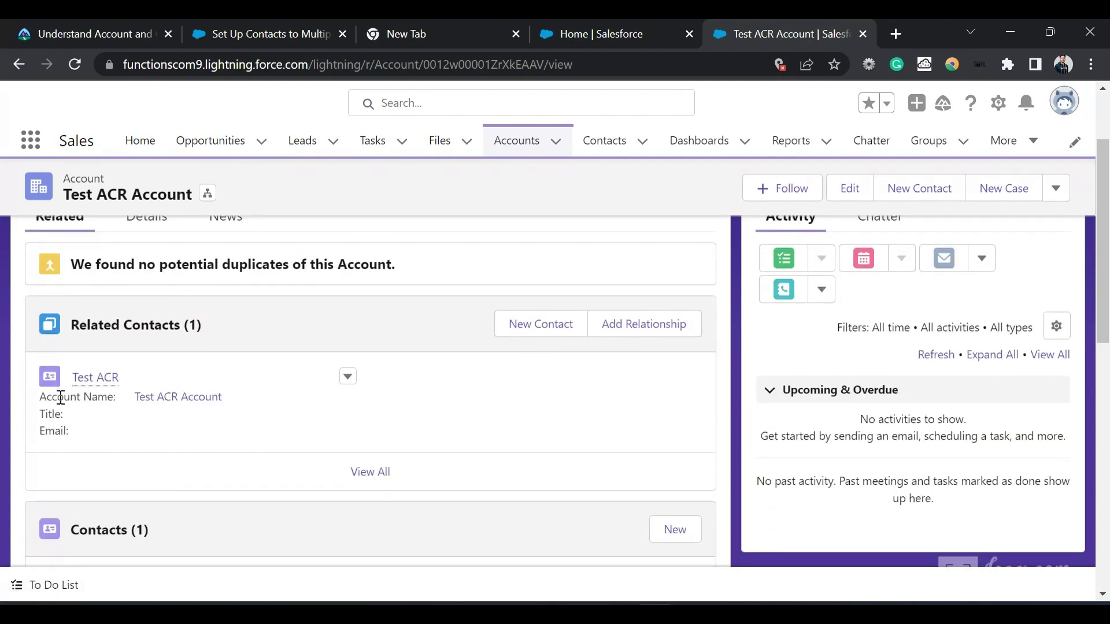
pyautogui.scroll(1, 160, 391)
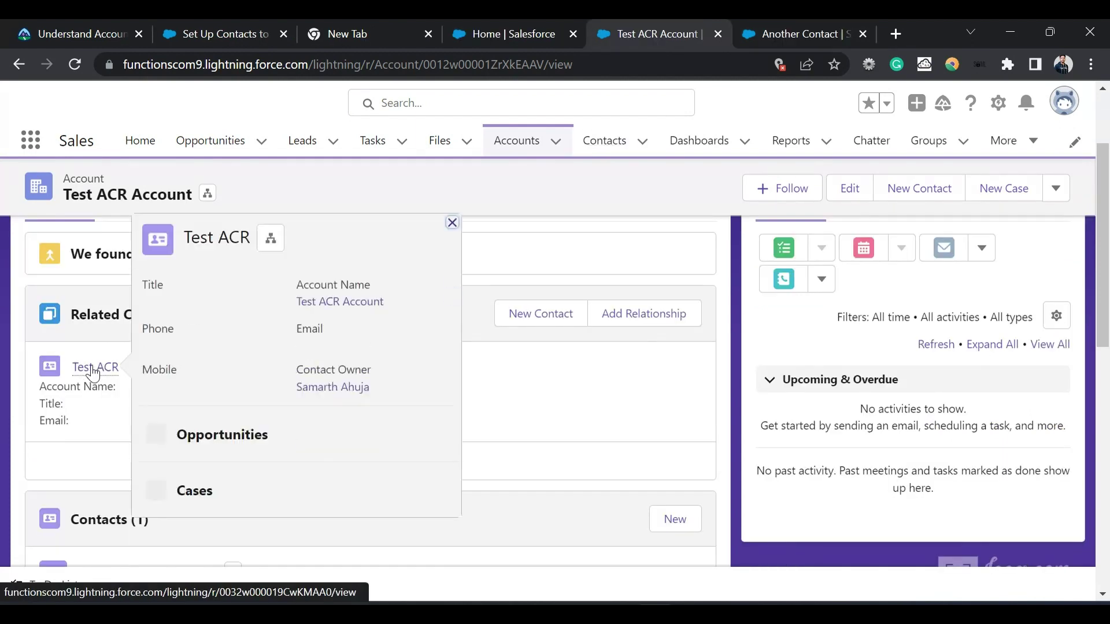
# On the Test ACR contact, add a relationship to Diff Account with the Business User role.
pyautogui.click(96, 371)
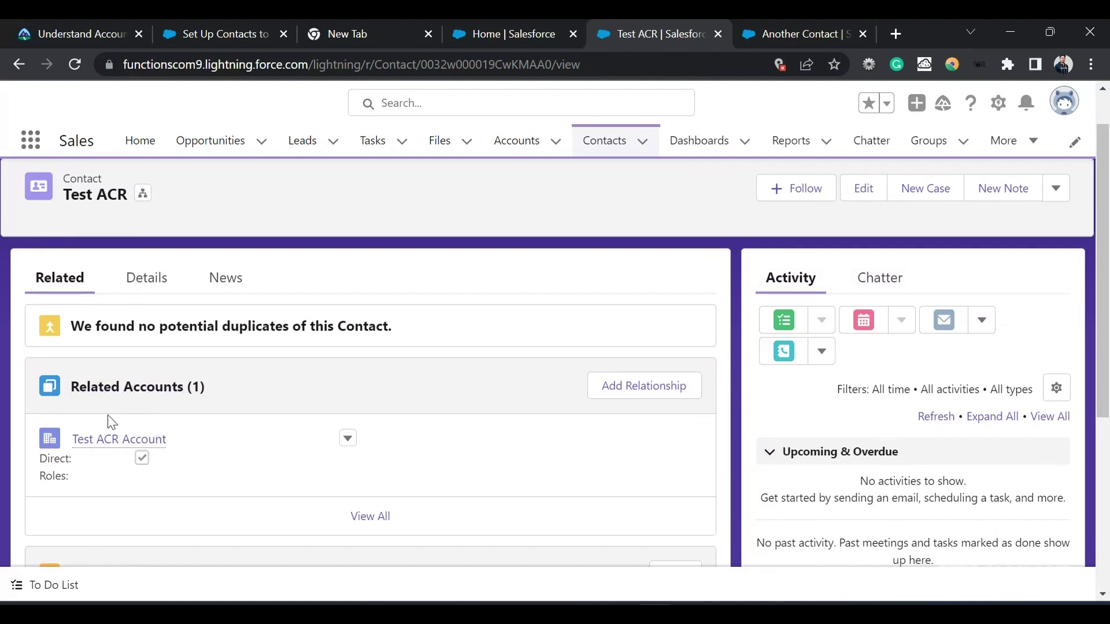
pyautogui.scroll(-1, 111, 422)
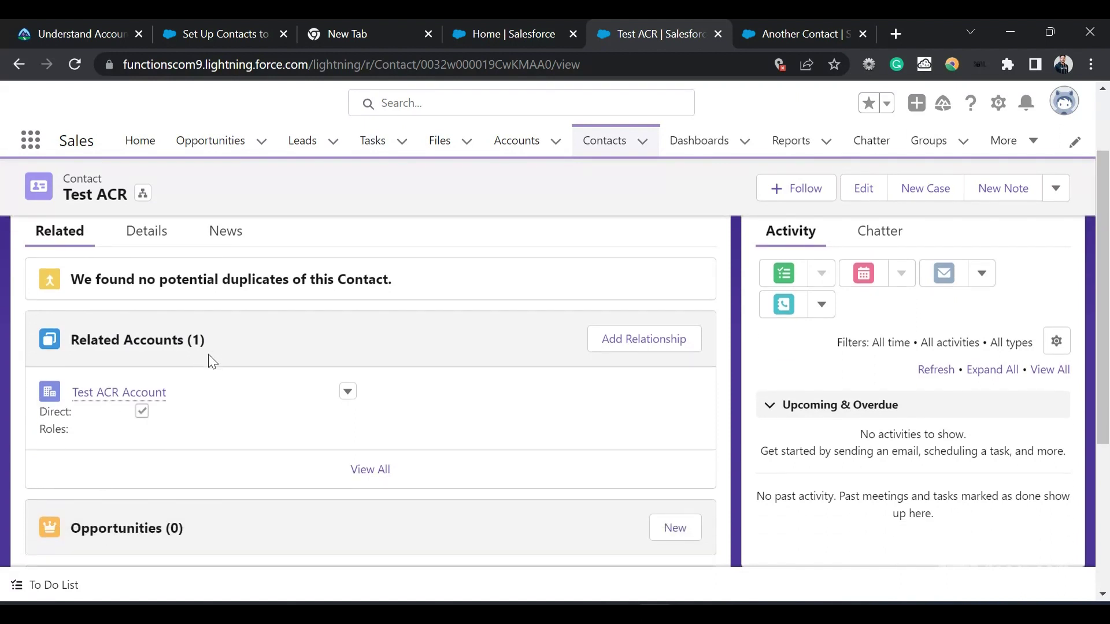
pyautogui.scroll(2, 213, 363)
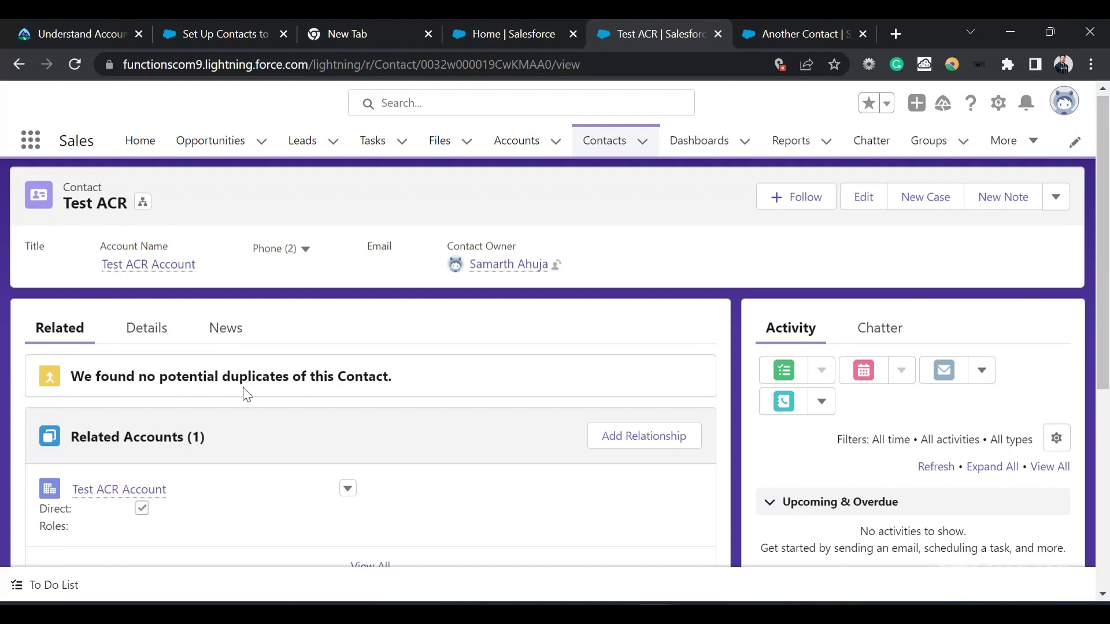
pyautogui.scroll(-3, 243, 391)
pyautogui.scroll(2, 243, 391)
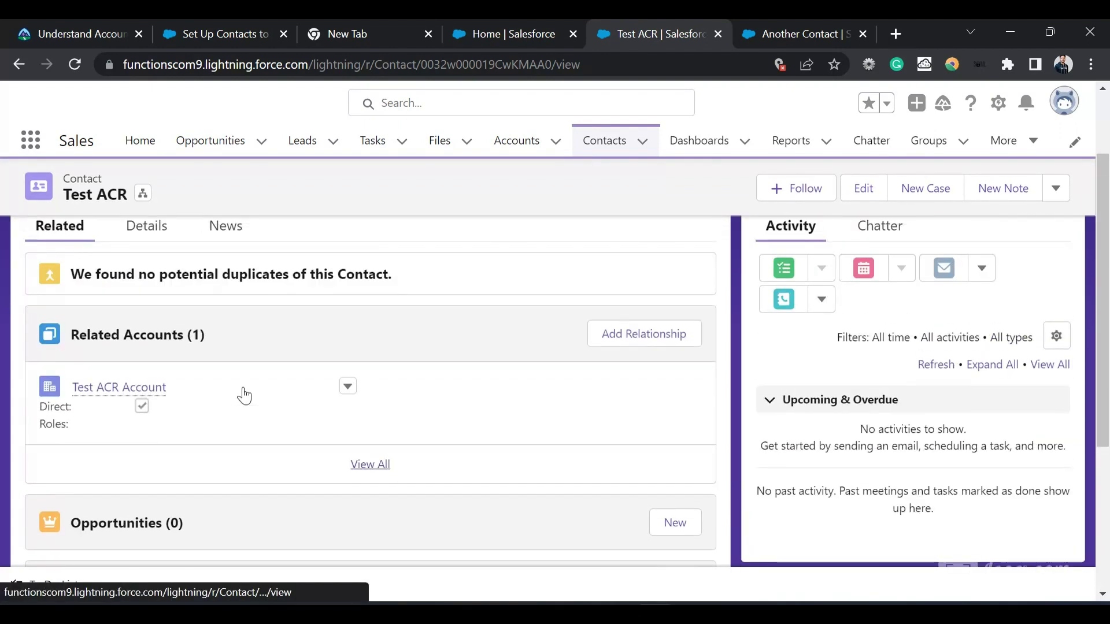
pyautogui.click(676, 337)
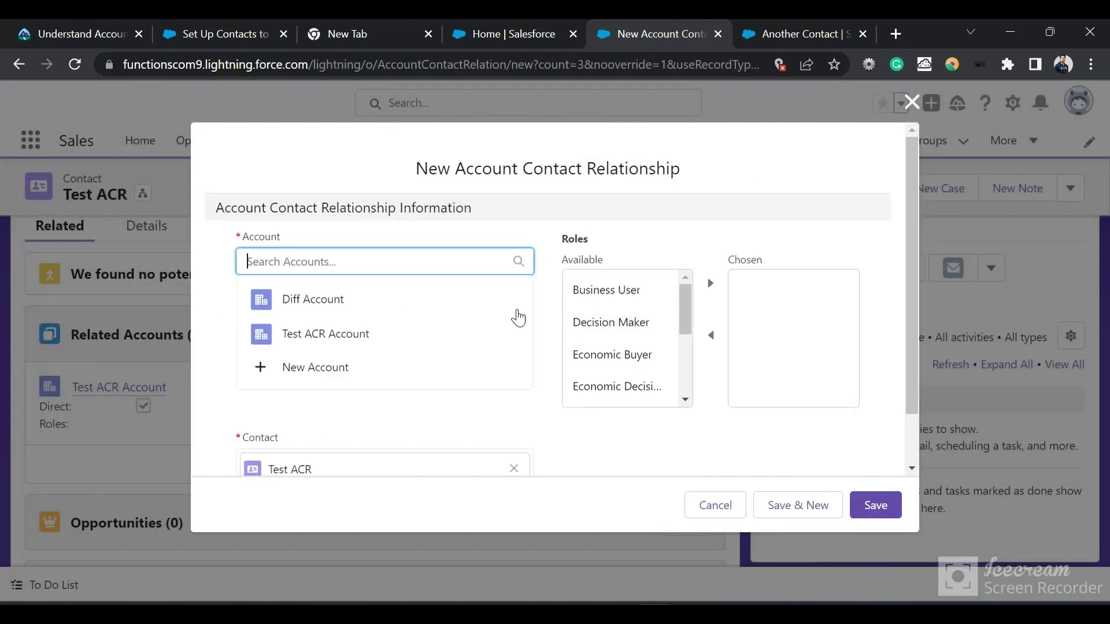
pyautogui.click(385, 300)
pyautogui.click(615, 298)
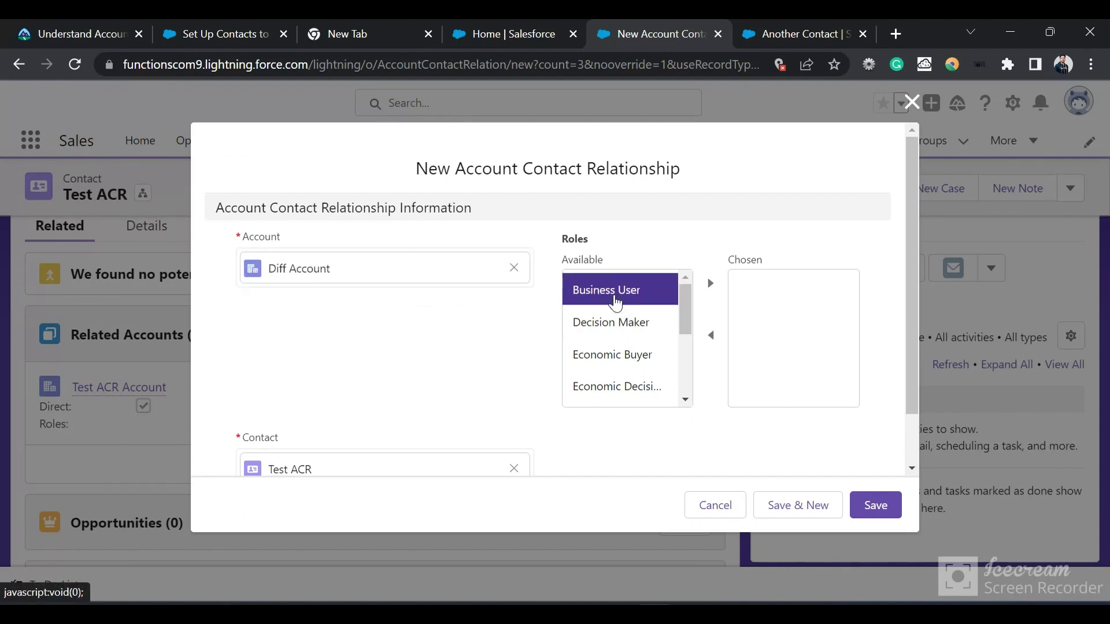
pyautogui.click(710, 283)
pyautogui.scroll(-3, 688, 386)
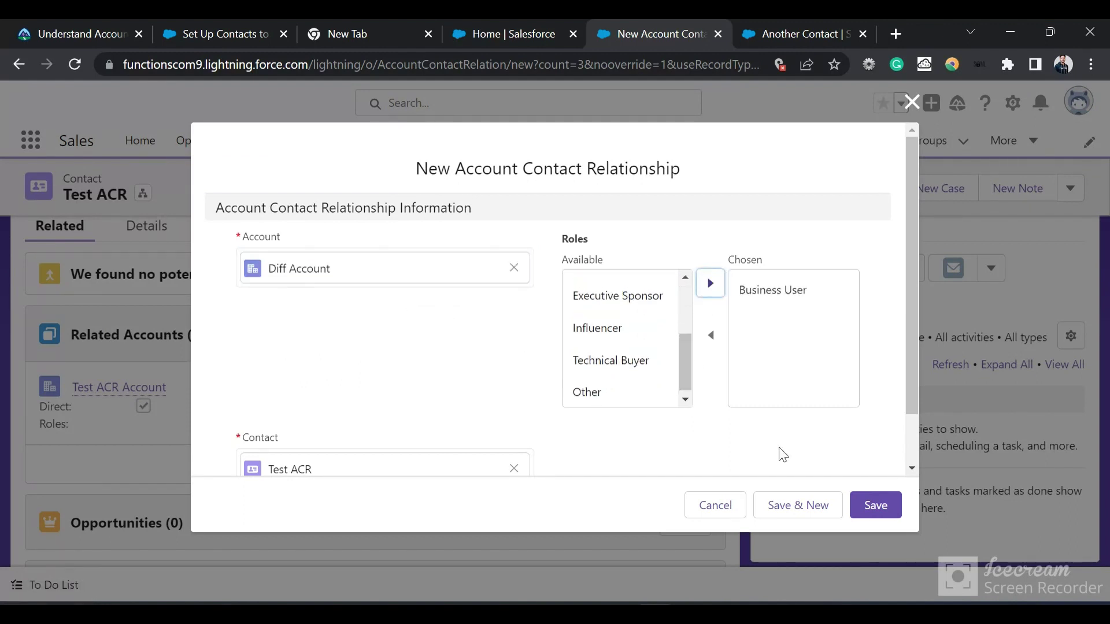
pyautogui.scroll(-1, 588, 470)
pyautogui.click(867, 504)
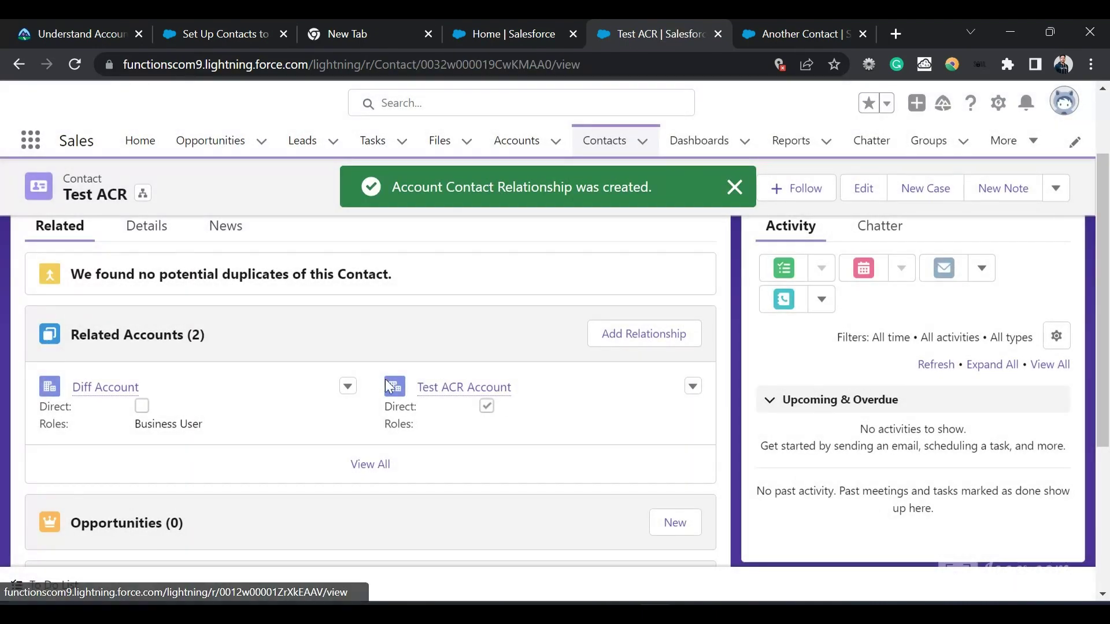
# From Test ACR's full Related Accounts list, open the Diff Account relationship record.
pyautogui.click(370, 466)
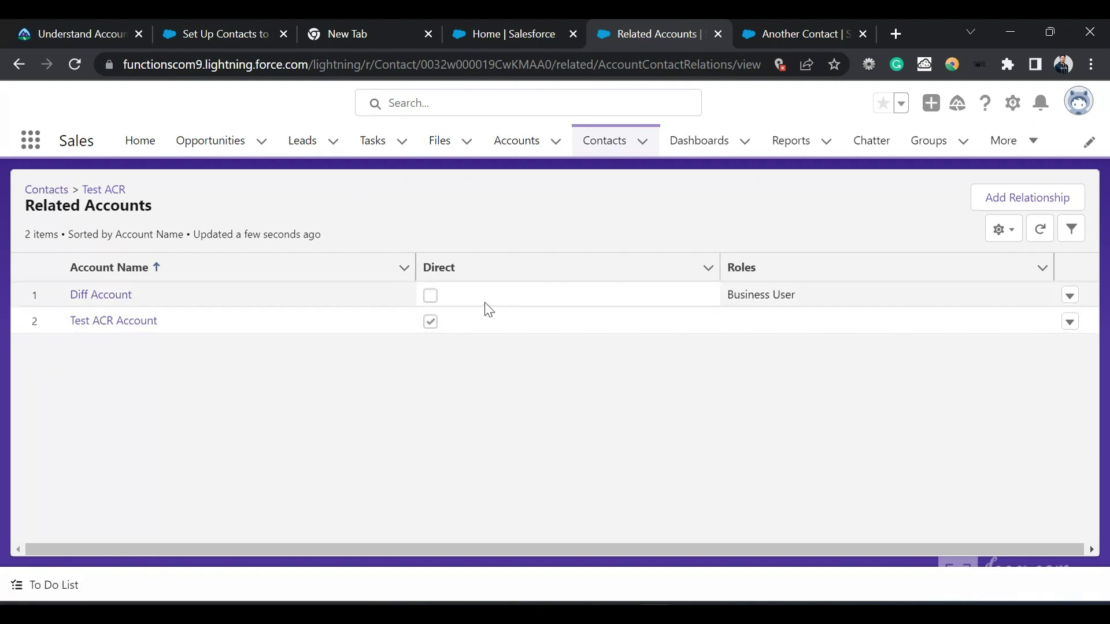
pyautogui.click(1070, 296)
pyautogui.click(1045, 324)
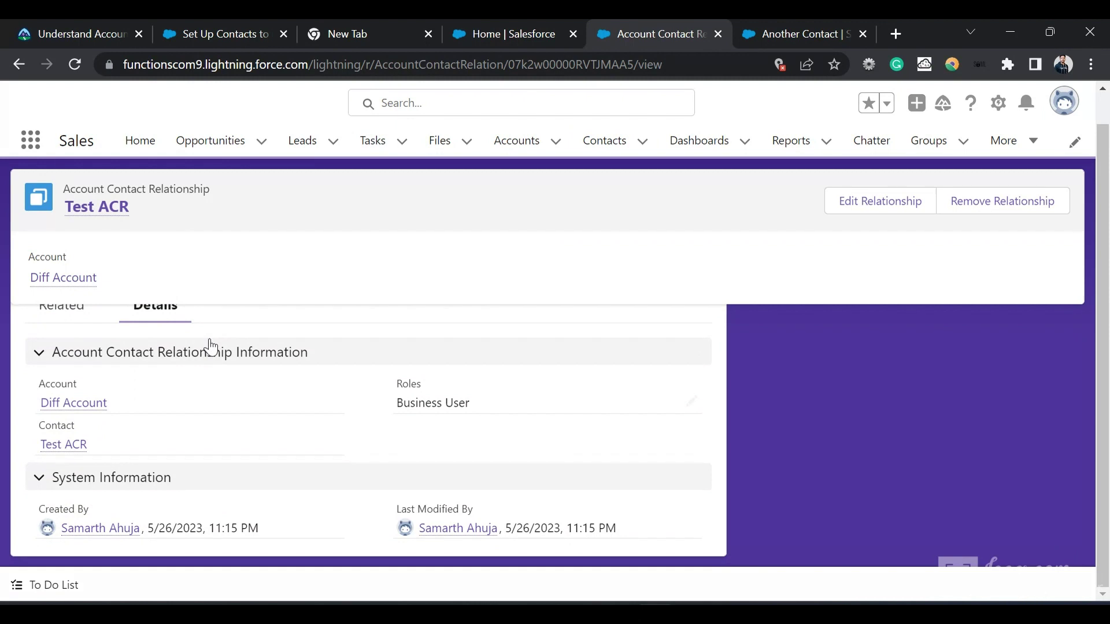
pyautogui.scroll(-1, 221, 307)
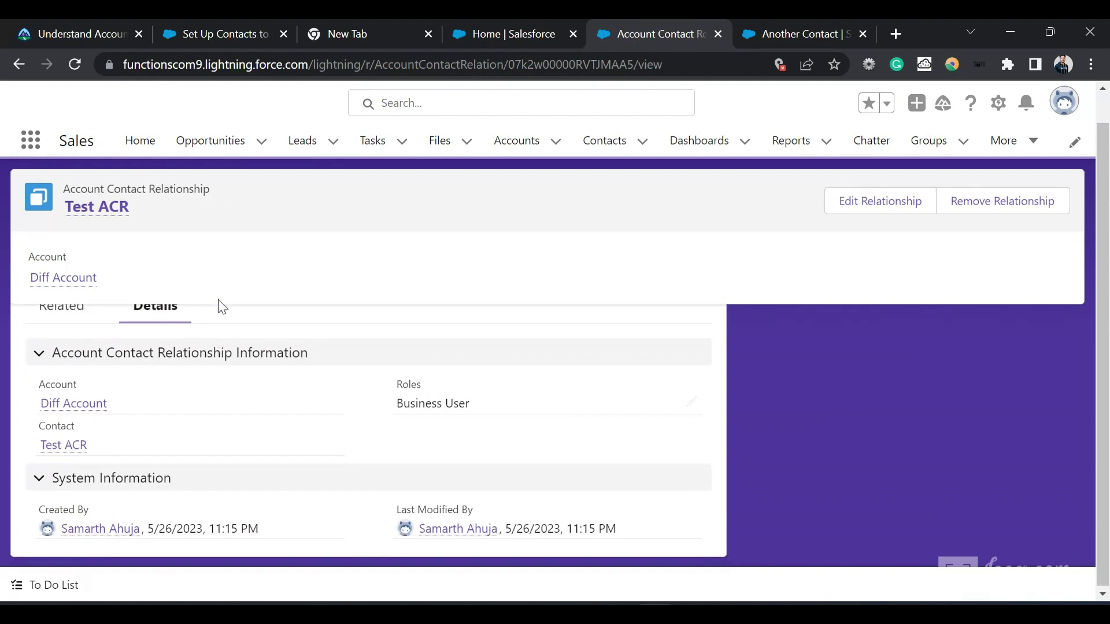
pyautogui.scroll(1, 498, 386)
pyautogui.scroll(-1, 498, 386)
pyautogui.scroll(1, 497, 387)
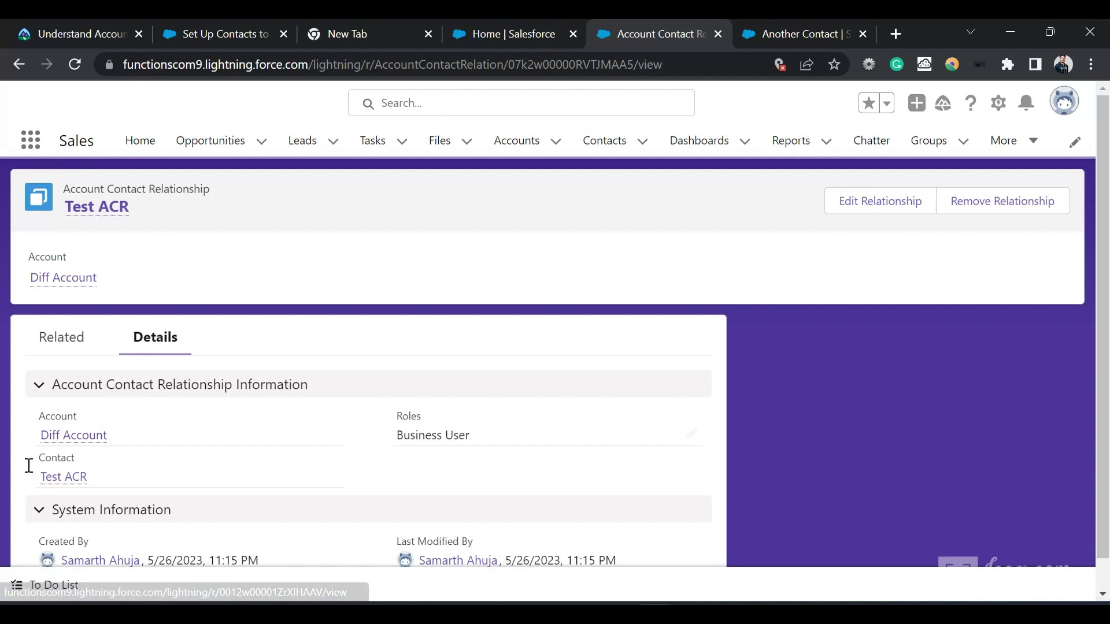
pyautogui.moveTo(63, 491)
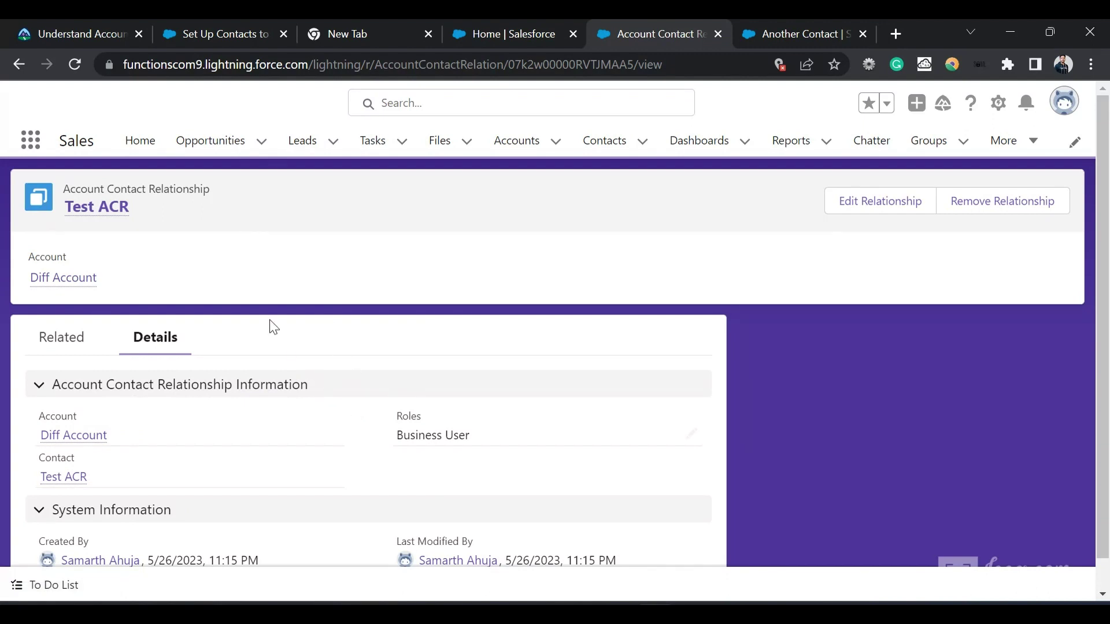
pyautogui.click(86, 434)
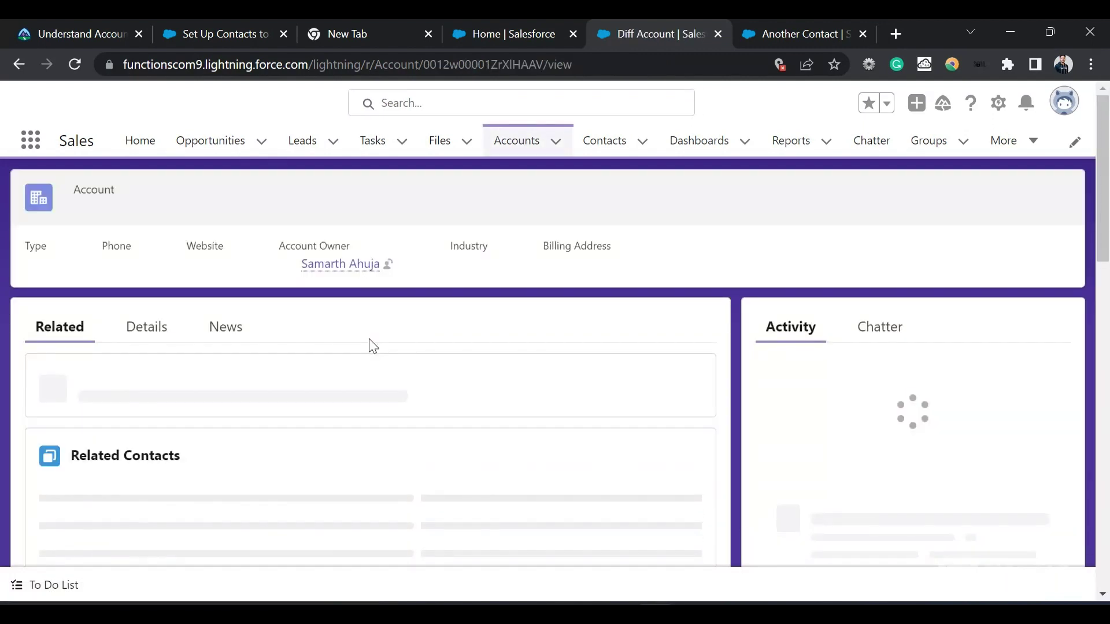
pyautogui.scroll(-3, 185, 274)
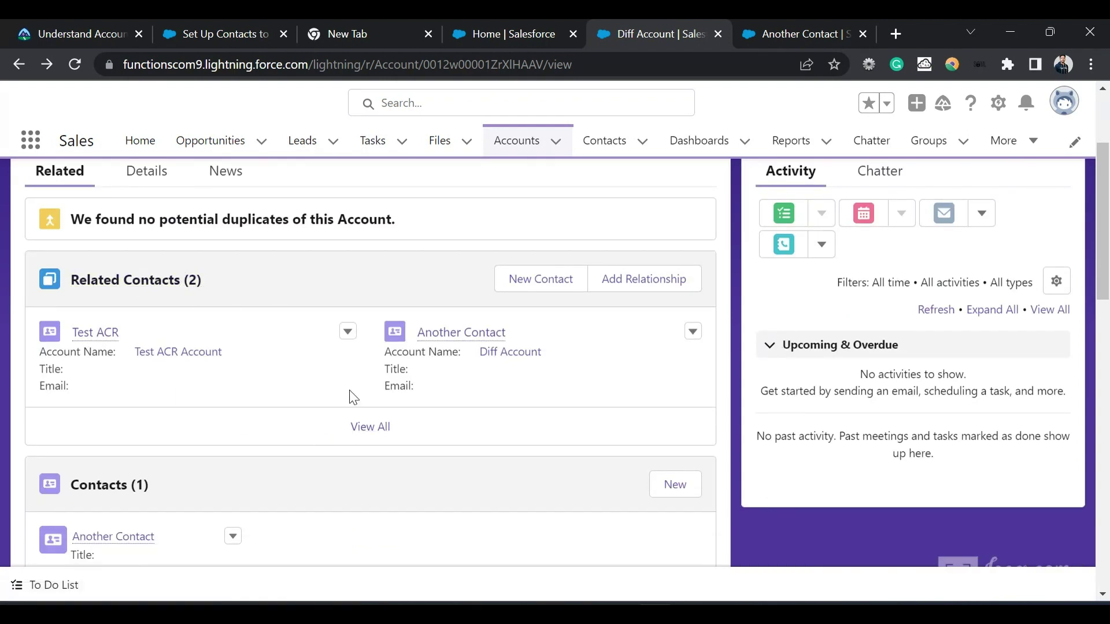
pyautogui.click(370, 427)
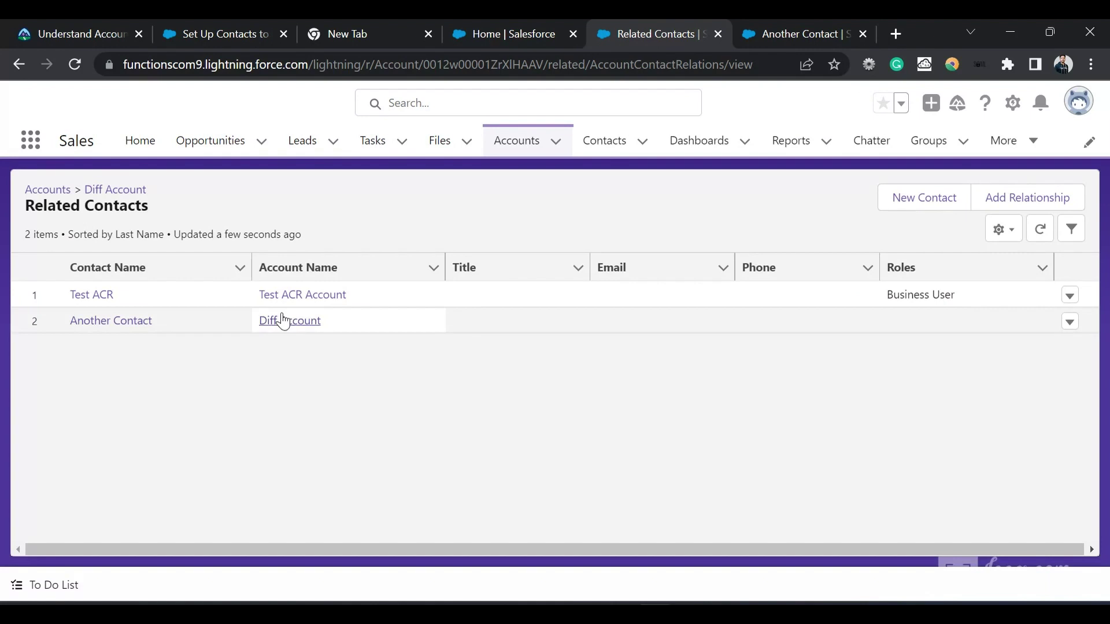
pyautogui.click(231, 271)
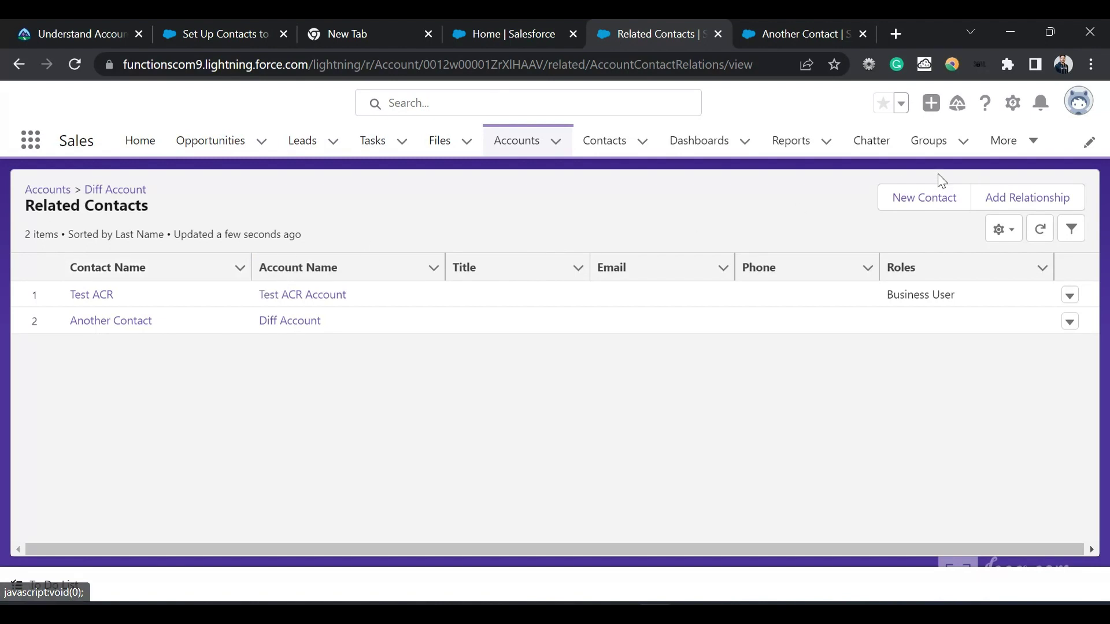
pyautogui.click(994, 196)
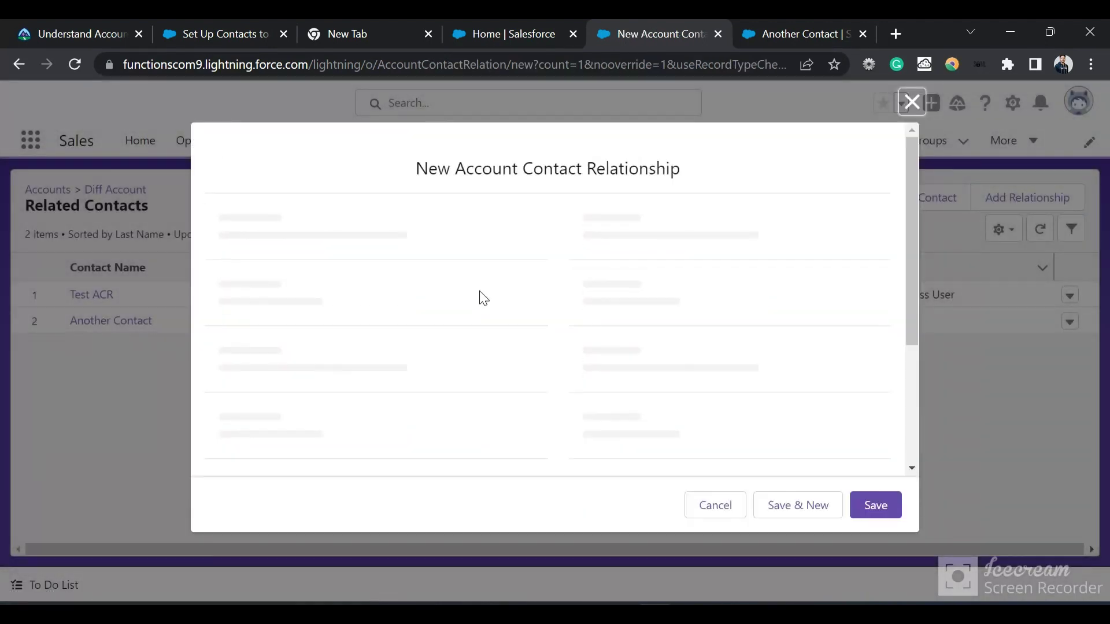
pyautogui.scroll(-1, 483, 298)
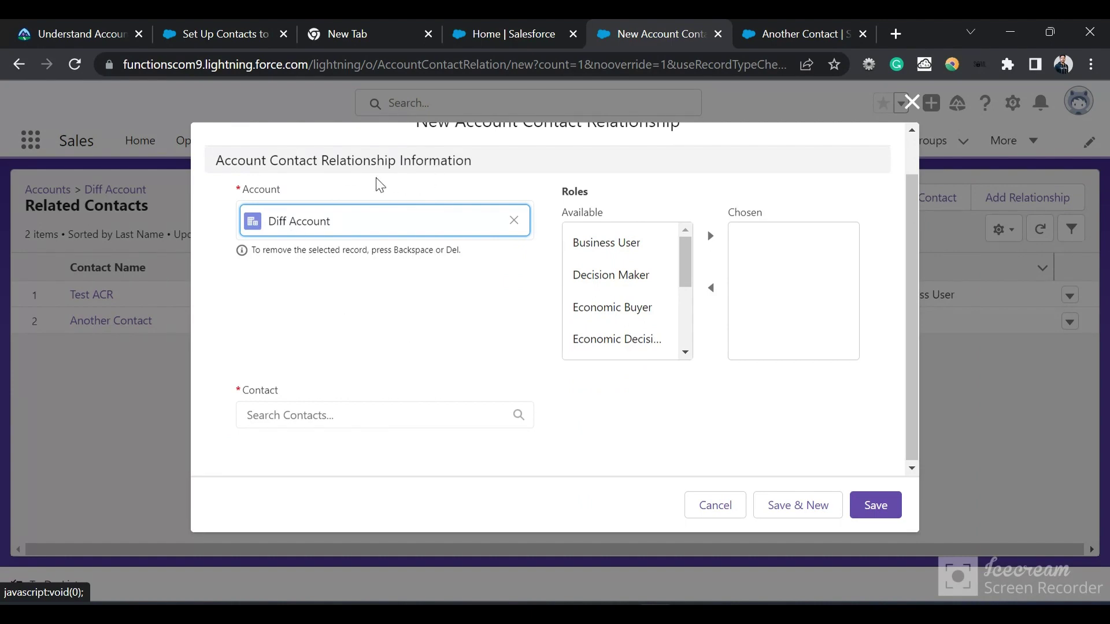
pyautogui.click(912, 103)
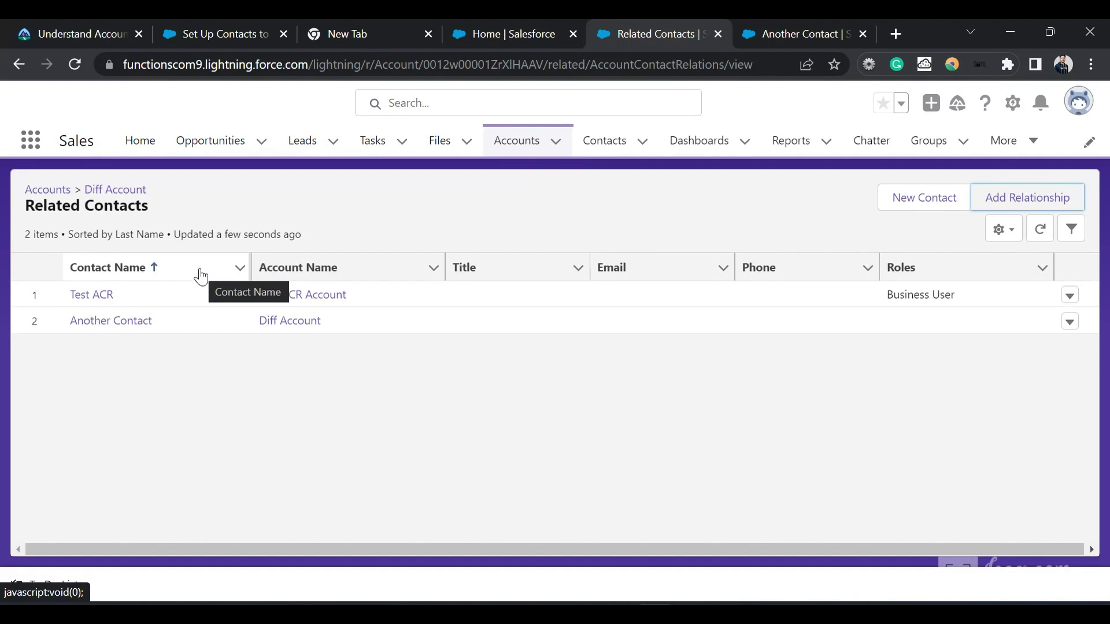
pyautogui.click(1070, 296)
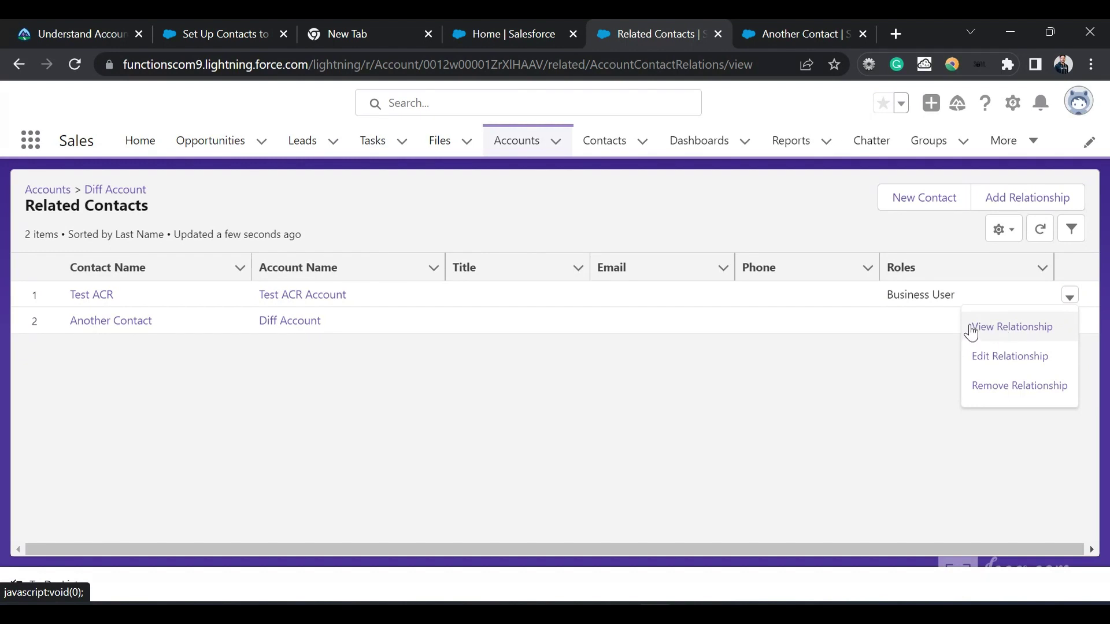
pyautogui.click(1016, 328)
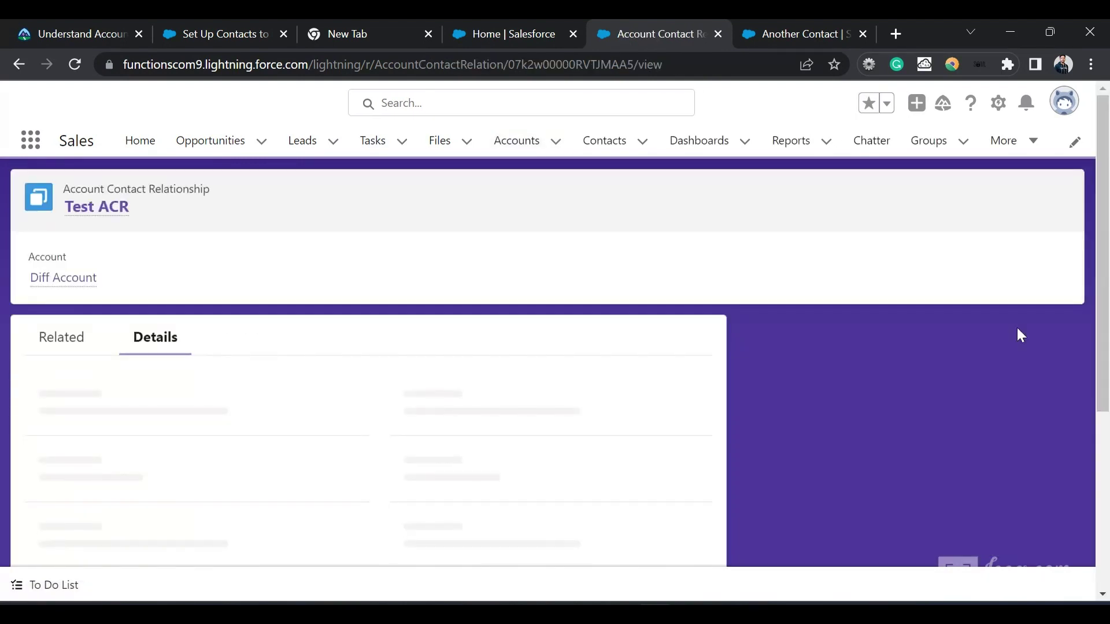